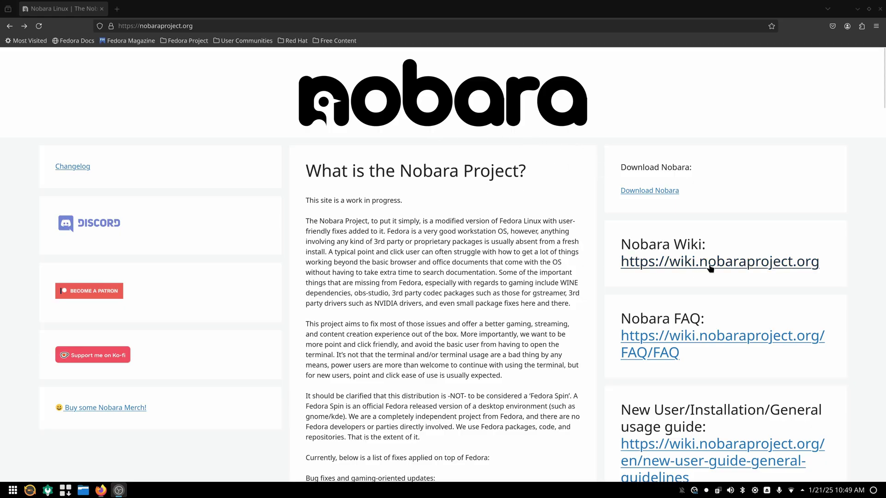
Step: Open the Nobara Wiki and its article on the three Nobara versions in GRUB
{"action": "left_click", "coordinate": [730, 266]}
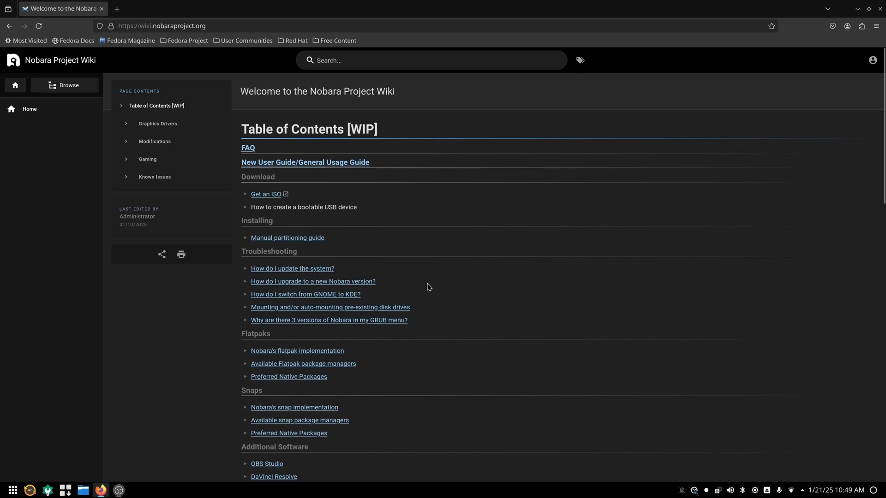
{"action": "scroll", "coordinate": [429, 286], "scroll_direction": "down", "scroll_amount": 3}
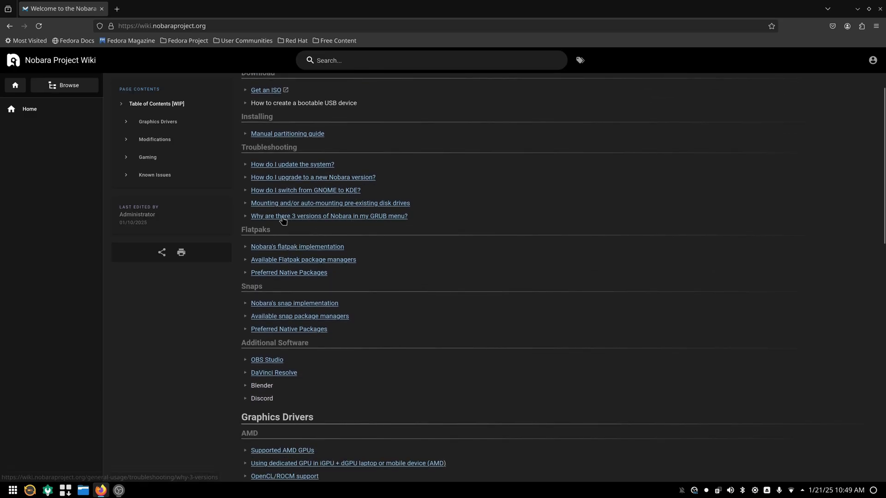
{"action": "left_click", "coordinate": [317, 219]}
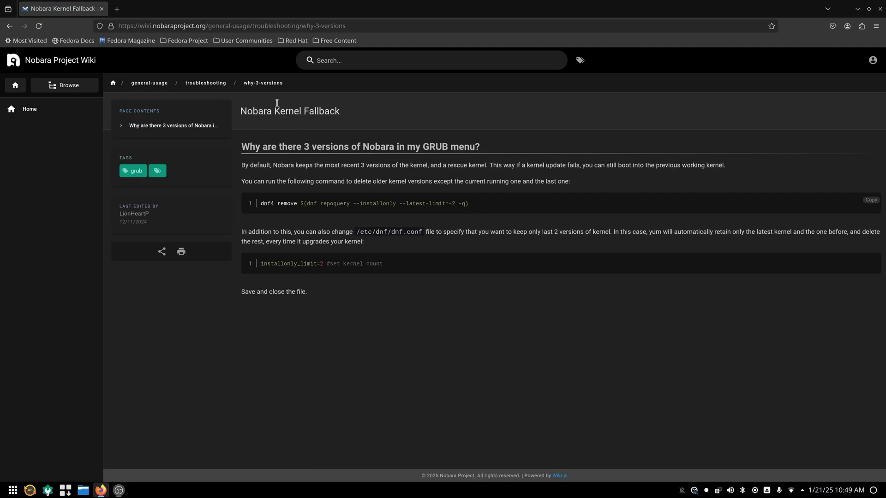
Step: Return to the wiki home page and scroll down to the Graphics Drivers section
{"action": "left_click", "coordinate": [9, 26]}
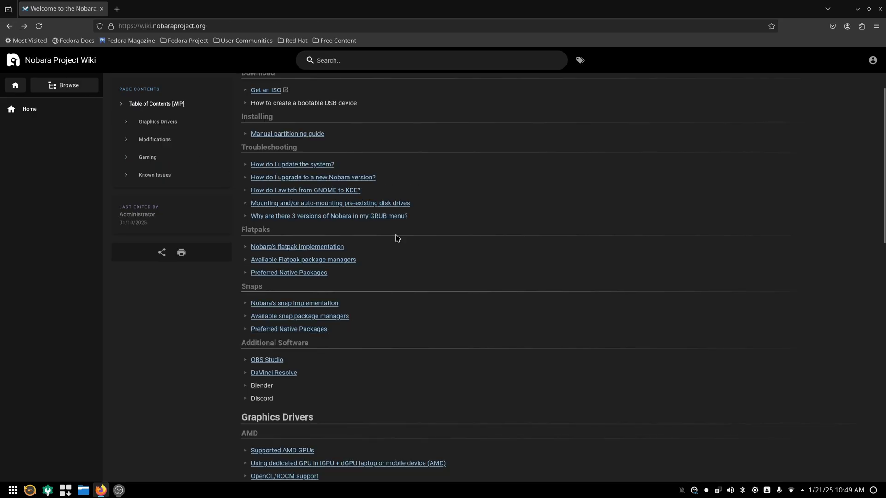
{"action": "scroll", "coordinate": [431, 321], "scroll_direction": "down", "scroll_amount": 3}
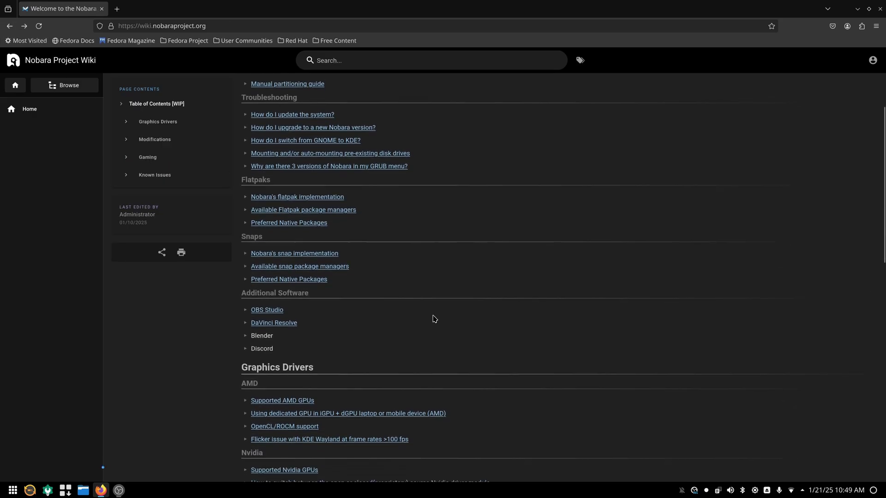
{"action": "scroll", "coordinate": [531, 310], "scroll_direction": "down", "scroll_amount": 2}
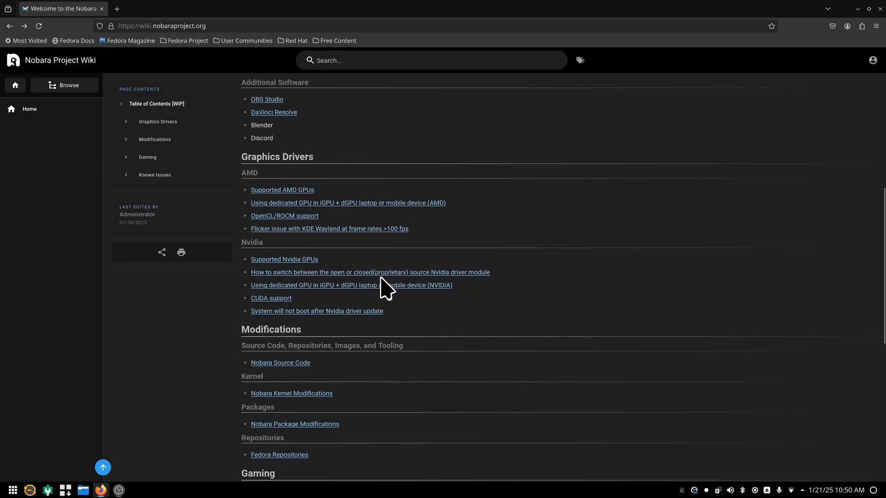
Step: Open and read through the guide on switching between open and closed Nvidia driver modules
{"action": "left_click", "coordinate": [428, 274]}
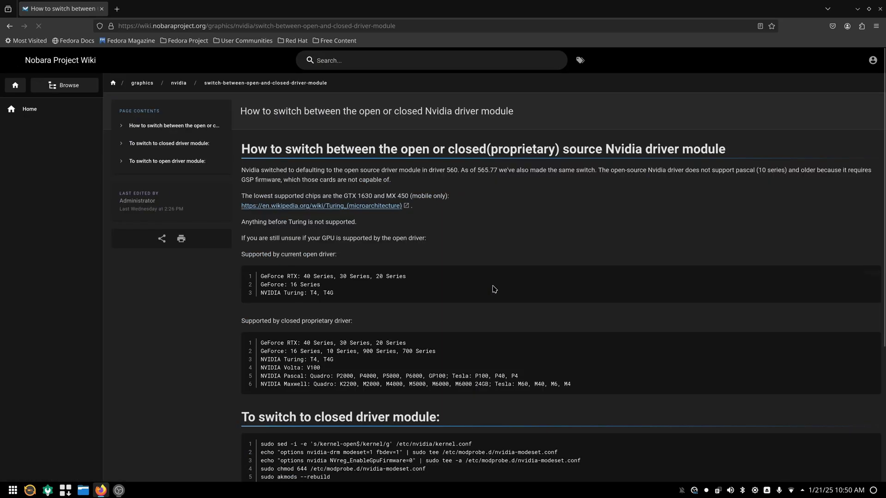
{"action": "scroll", "coordinate": [553, 291], "scroll_direction": "down", "scroll_amount": 3}
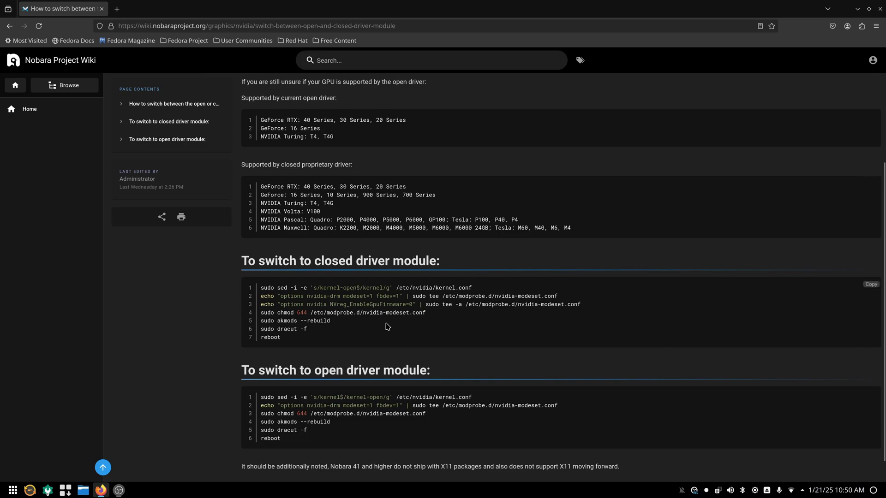
{"action": "scroll", "coordinate": [549, 340], "scroll_direction": "down", "scroll_amount": 1}
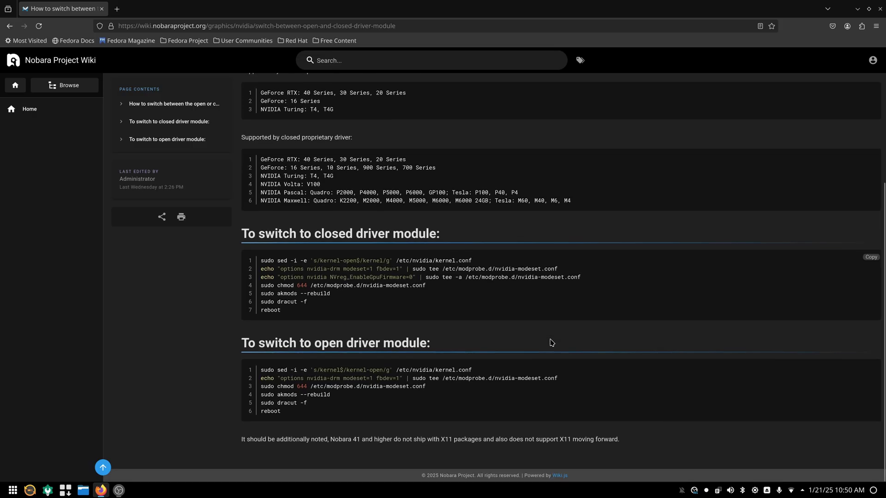
{"action": "scroll", "coordinate": [583, 345], "scroll_direction": "up", "scroll_amount": 5}
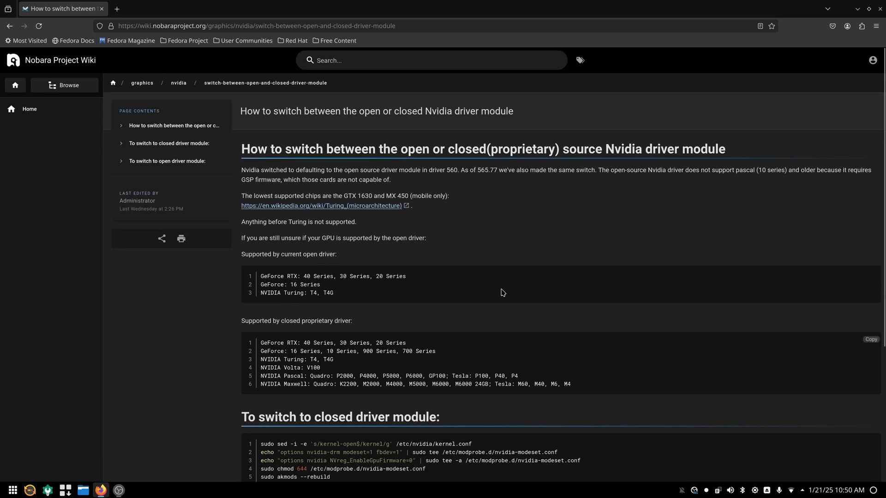
Step: Go back to the wiki contents and scroll up to the Additional Software section
{"action": "left_click", "coordinate": [9, 26]}
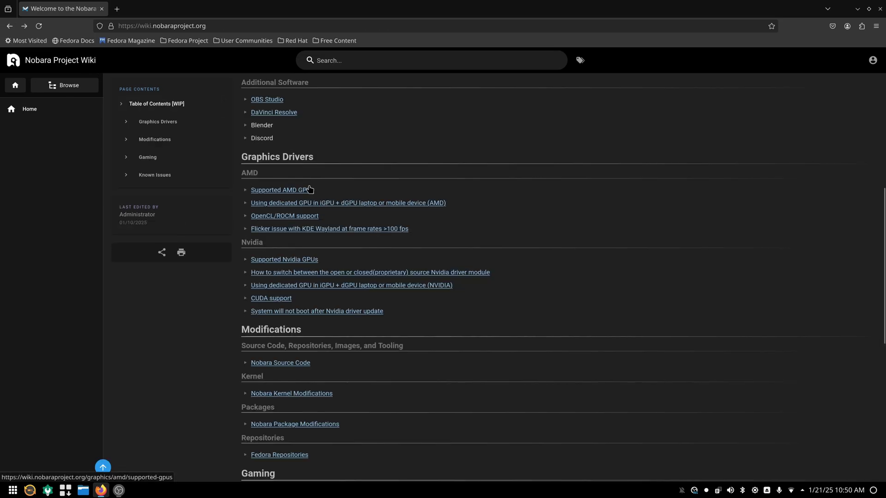
{"action": "scroll", "coordinate": [538, 290], "scroll_direction": "up", "scroll_amount": 3}
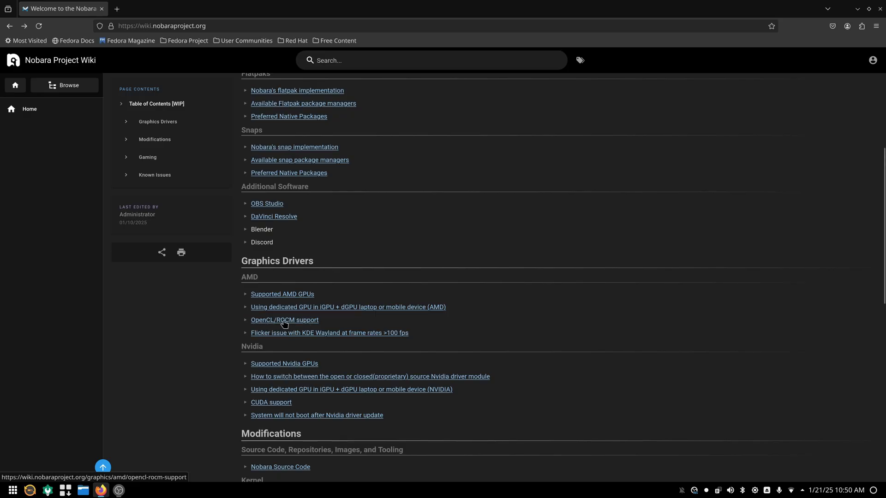
{"action": "scroll", "coordinate": [522, 352], "scroll_direction": "up", "scroll_amount": 3}
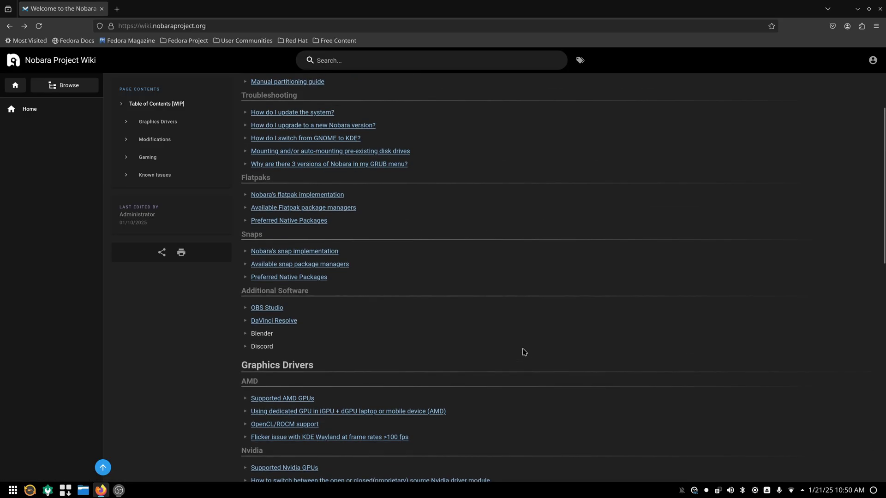
Step: Open the DaVinci Resolve wiki article and scroll down to its H264/H265 Encode section
{"action": "left_click", "coordinate": [294, 321]}
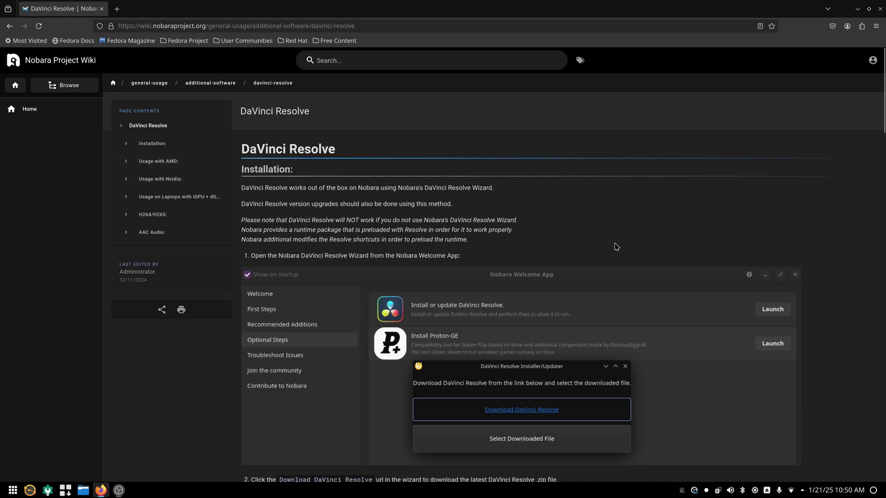
{"action": "scroll", "coordinate": [622, 247], "scroll_direction": "down", "scroll_amount": 10}
{"action": "scroll", "coordinate": [698, 259], "scroll_direction": "down", "scroll_amount": 12}
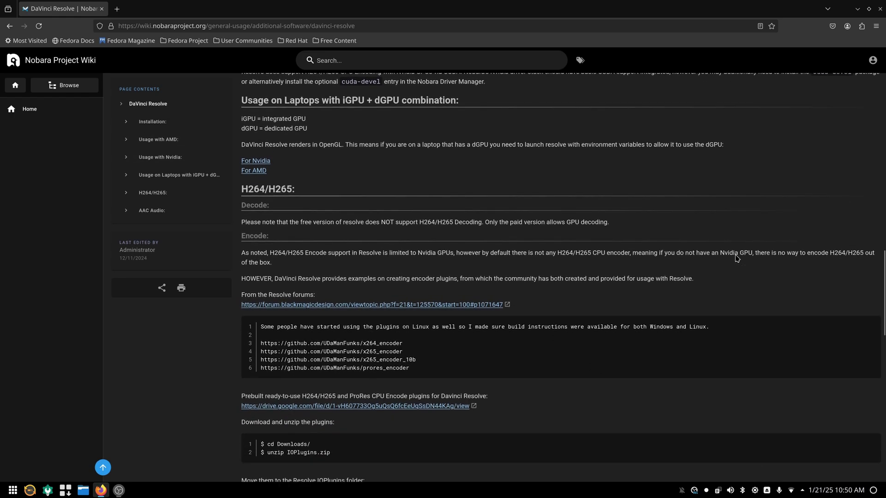
{"action": "scroll", "coordinate": [408, 296], "scroll_direction": "up", "scroll_amount": 3}
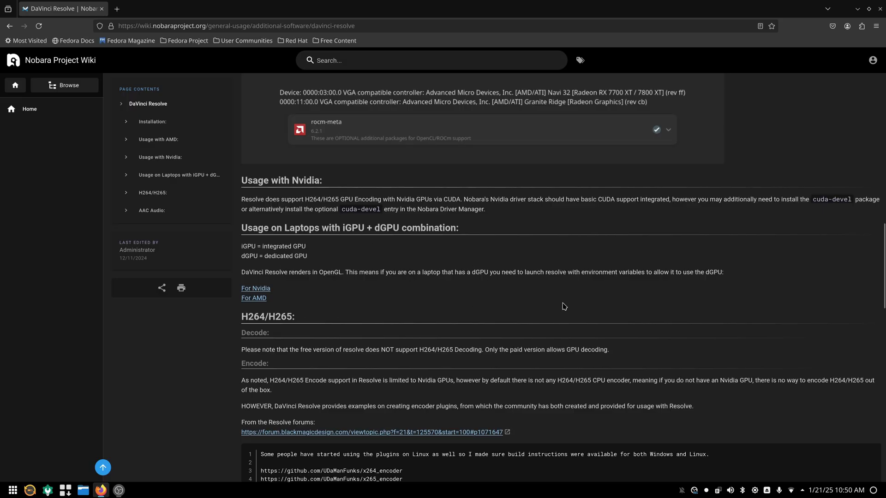
{"action": "scroll", "coordinate": [618, 271], "scroll_direction": "down", "scroll_amount": 3}
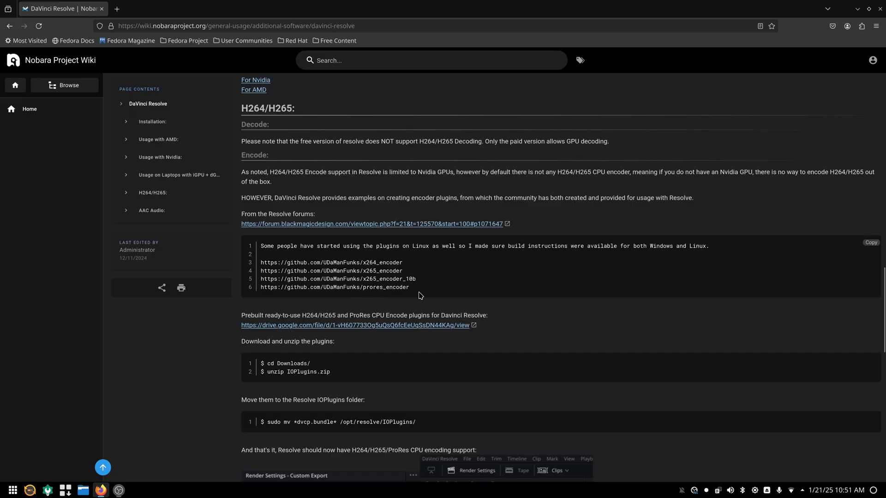
{"action": "scroll", "coordinate": [579, 318], "scroll_direction": "down", "scroll_amount": 2}
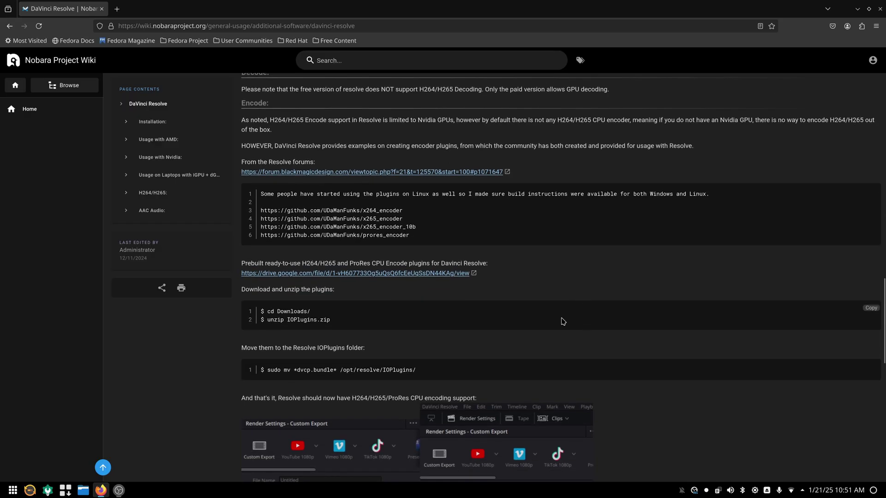
Step: Start downloading IOPlugins.zip from the Google Drive link, then return to the DaVinci Resolve wiki article
{"action": "left_click", "coordinate": [392, 274]}
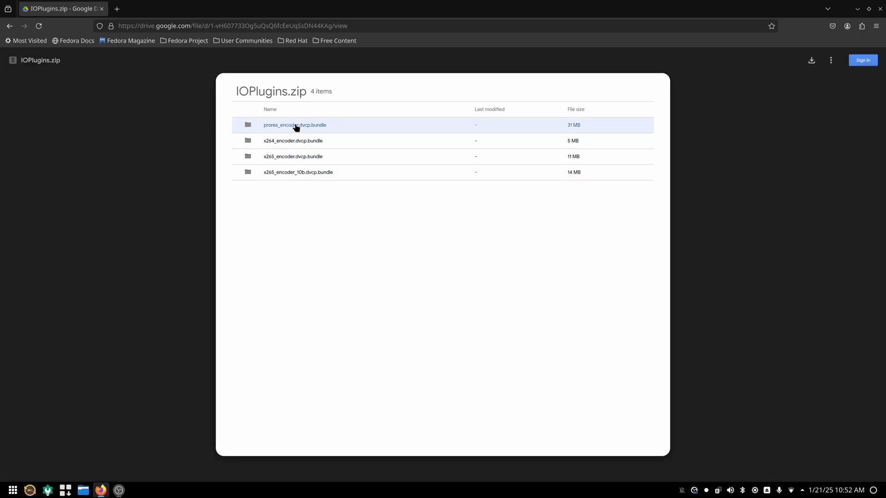
{"action": "left_click", "coordinate": [811, 59]}
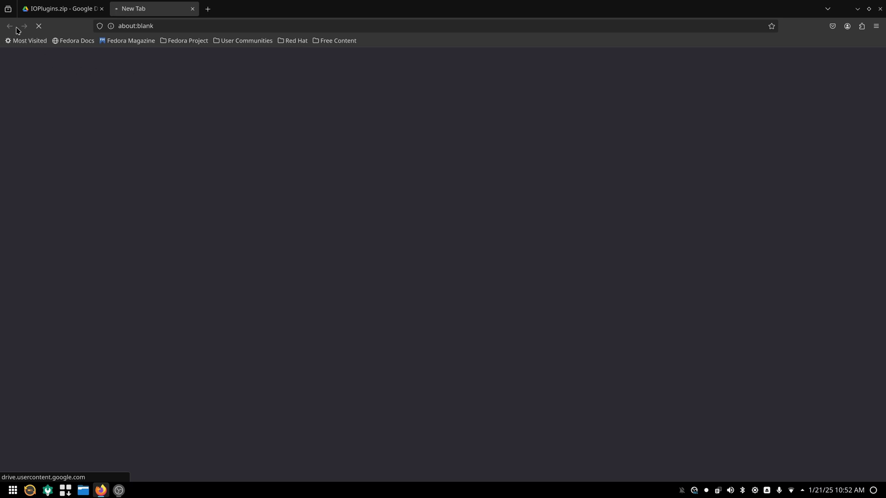
{"action": "left_click", "coordinate": [39, 12]}
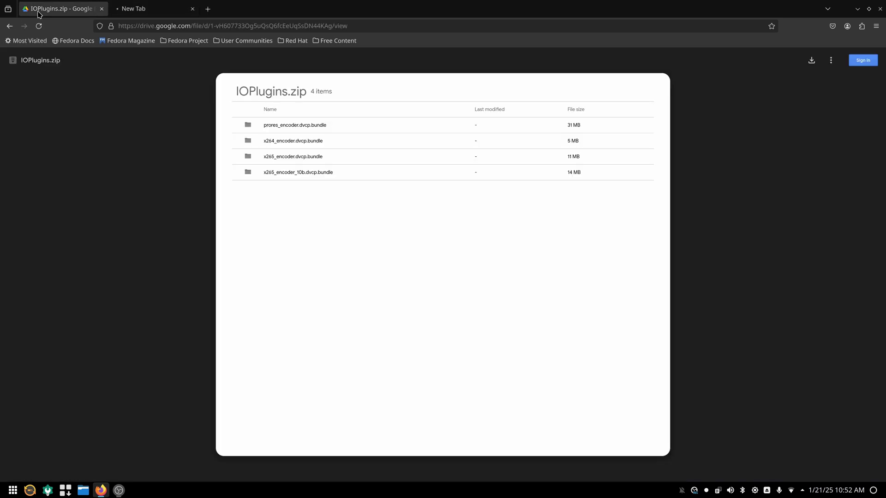
{"action": "left_click", "coordinate": [10, 26]}
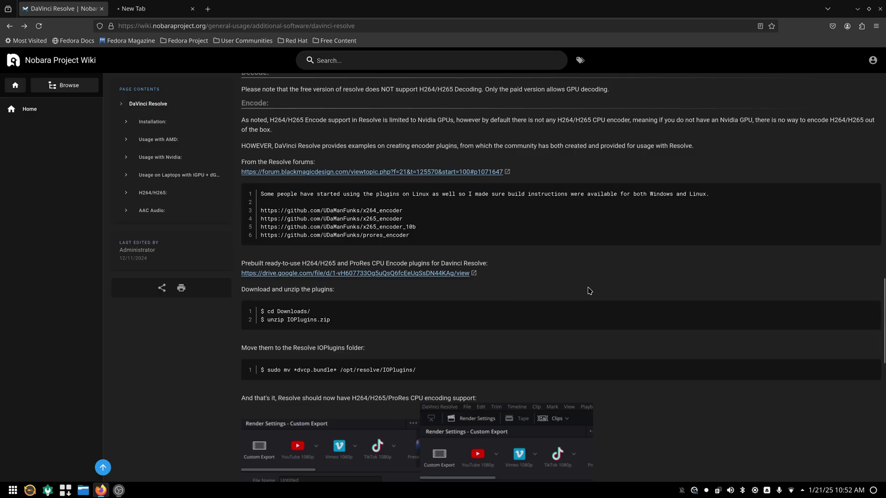
{"action": "scroll", "coordinate": [431, 309], "scroll_direction": "down", "scroll_amount": 2}
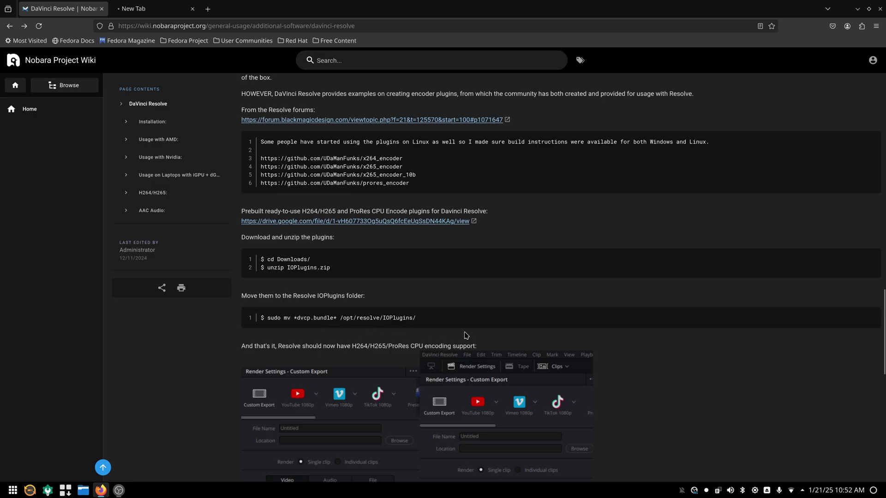
Step: Launch the Konsole terminal from the application launcher by searching 'term'
{"action": "left_click", "coordinate": [14, 492]}
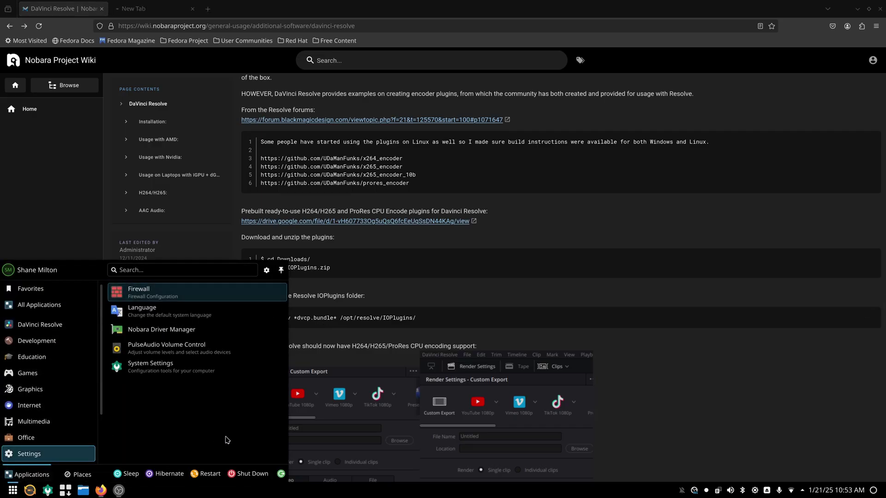
{"action": "type", "text": "term"}
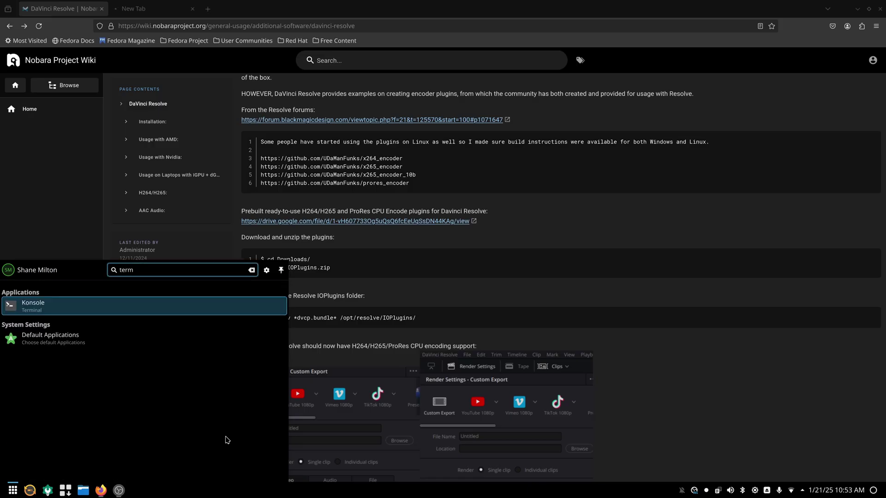
{"action": "key", "text": "Return"}
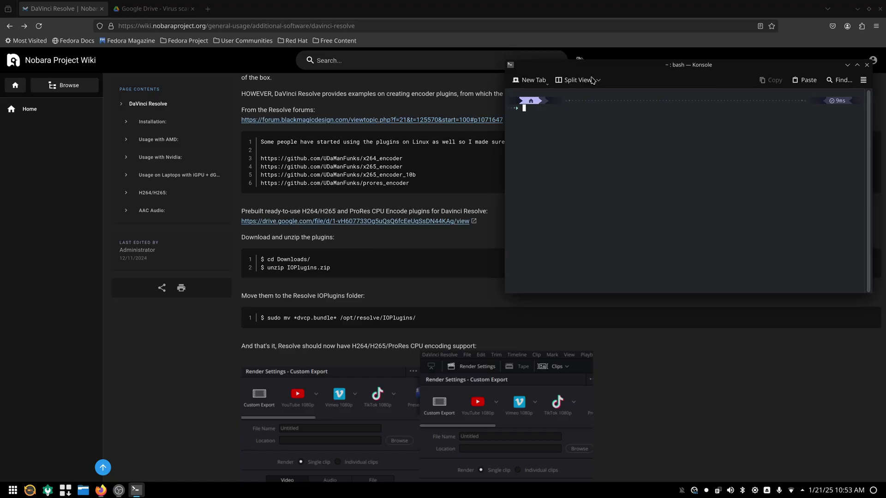
Step: Confirm the IOPlugins.zip download past the scan warning, and select the /opt/resolve/ path on the wiki
{"action": "left_click", "coordinate": [176, 9]}
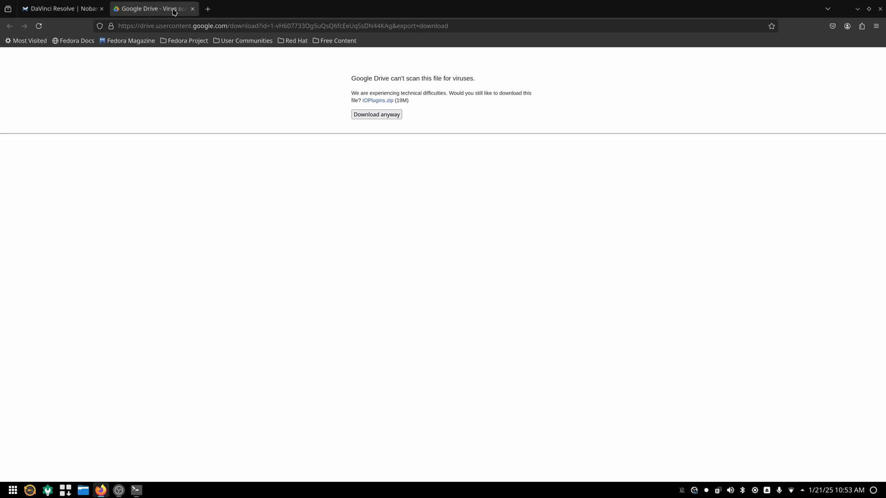
{"action": "left_click", "coordinate": [376, 115]}
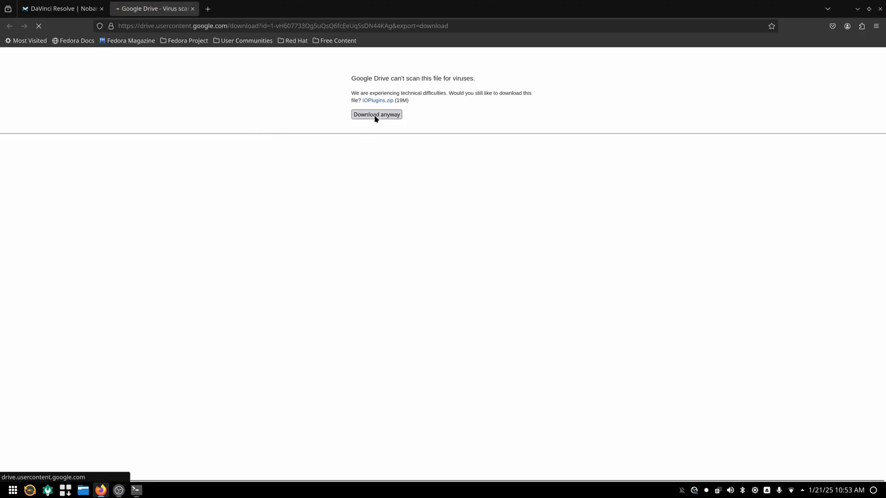
{"action": "left_click", "coordinate": [53, 10]}
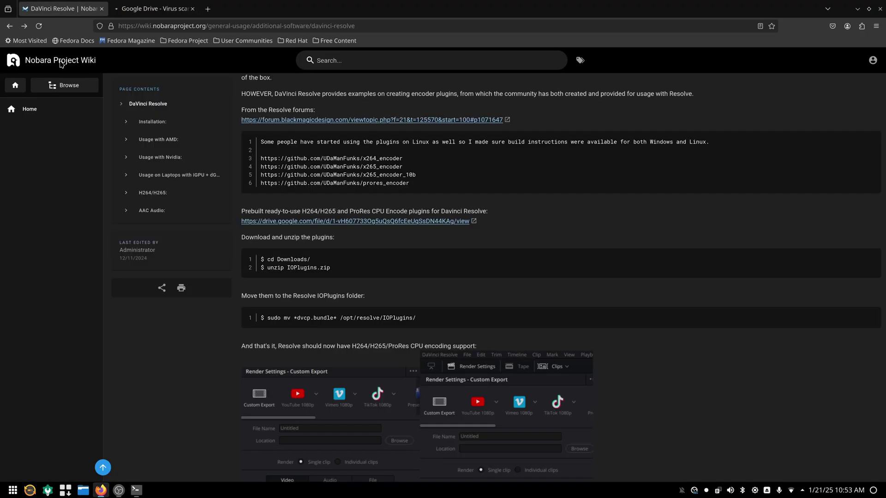
{"action": "left_click", "coordinate": [136, 491]}
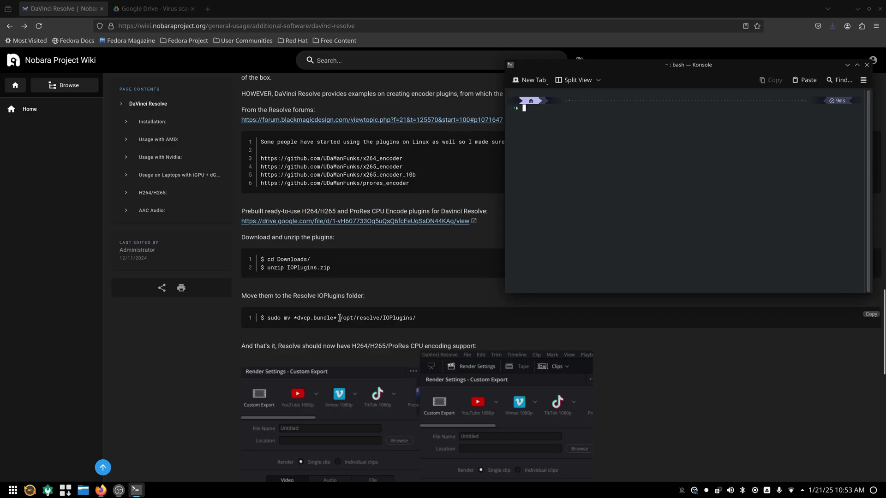
{"action": "left_click_drag", "start_coordinate": [340, 318], "coordinate": [383, 320]}
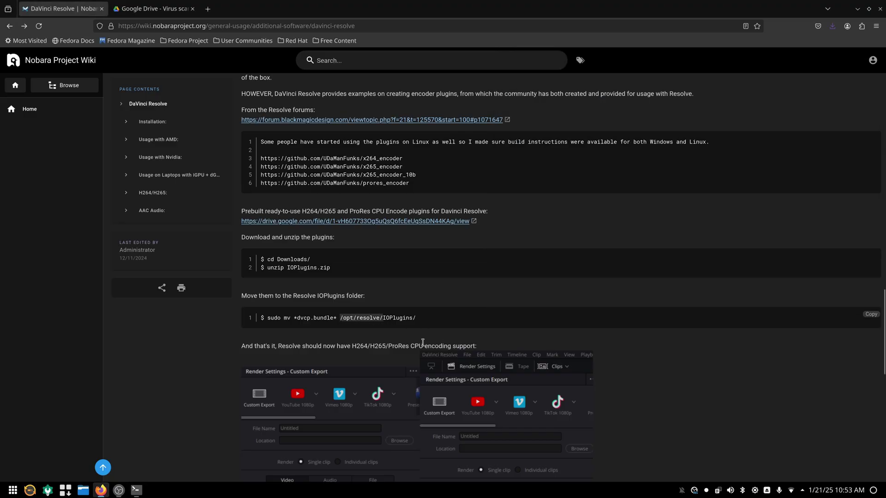
{"action": "left_click", "coordinate": [135, 490]}
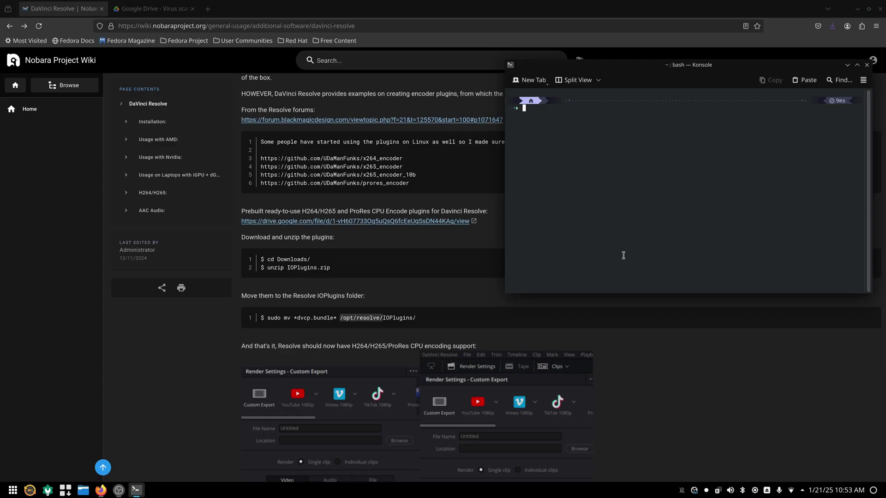
Step: In Konsole, change into /opt and then /opt/resolve, listing each folder's contents
{"action": "type", "text": "cd /opt"}
{"action": "key", "text": "Return"}
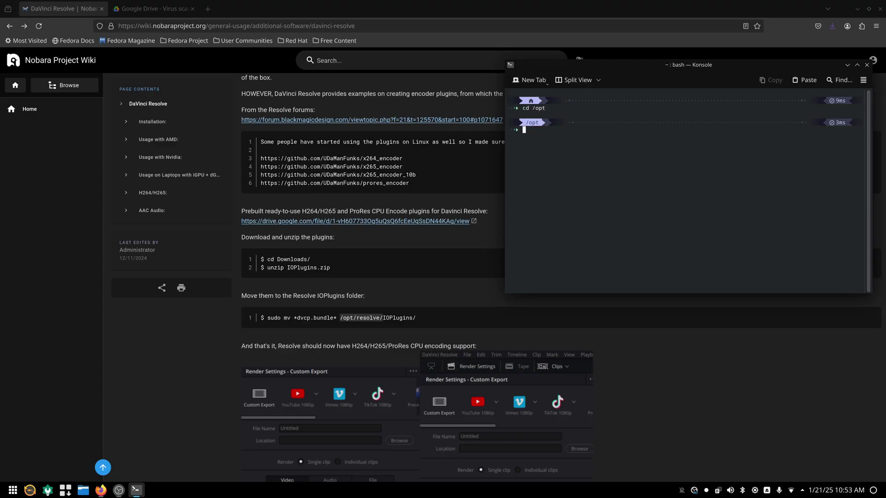
{"action": "key", "text": "Return"}
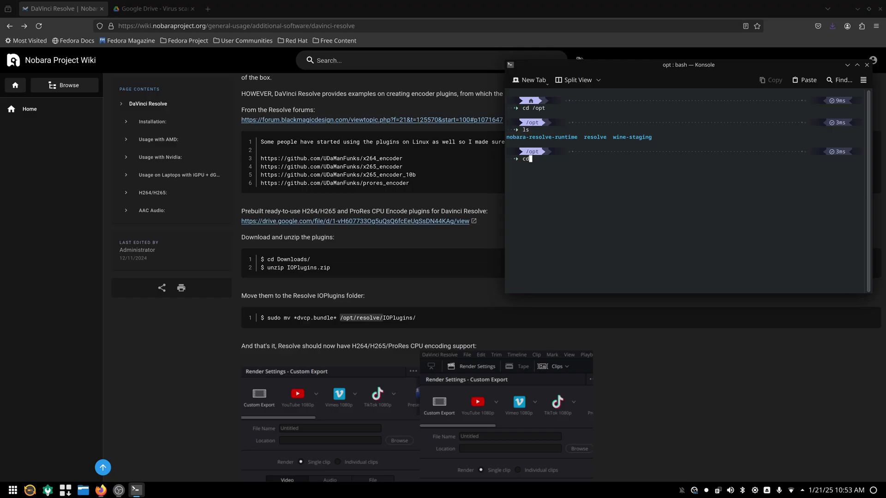
{"action": "type", "text": "cd resolve"}
{"action": "key", "text": "Return"}
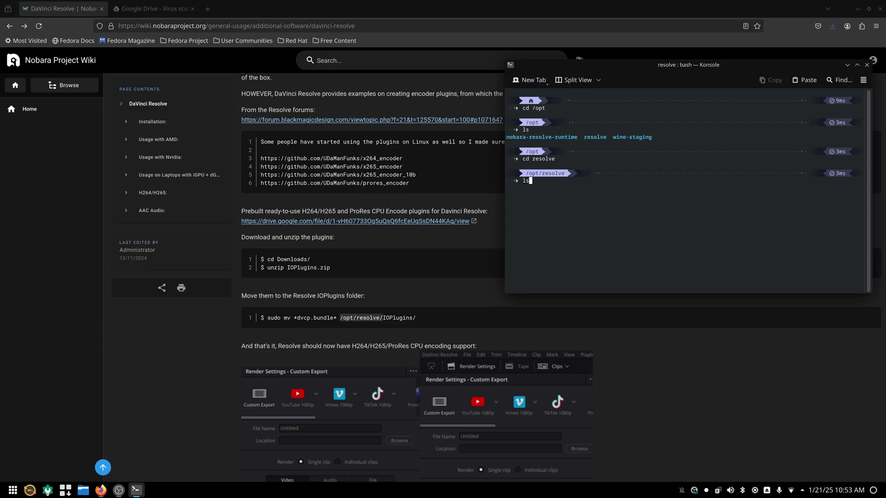
{"action": "key", "text": "Return"}
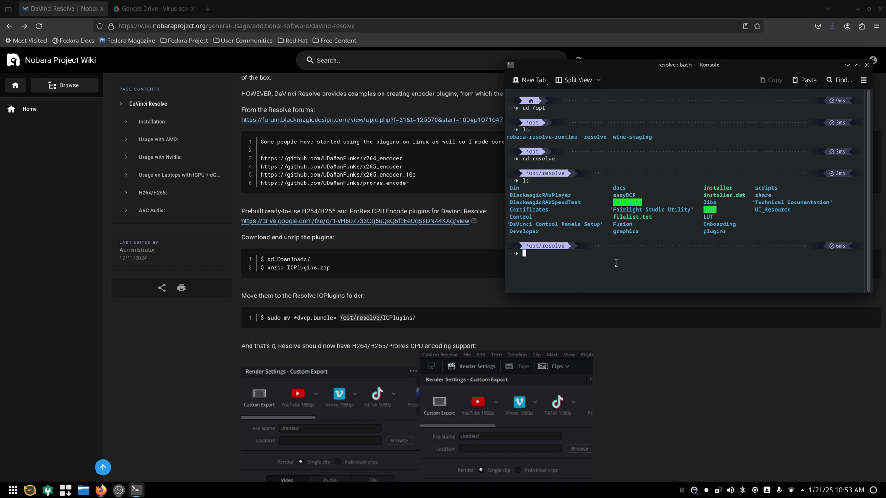
Step: Create the IOPlugins folder with sudo mkdir, confirm it with ls, and close Konsole
{"action": "type", "text": "sudo mkdir IOPlugins"}
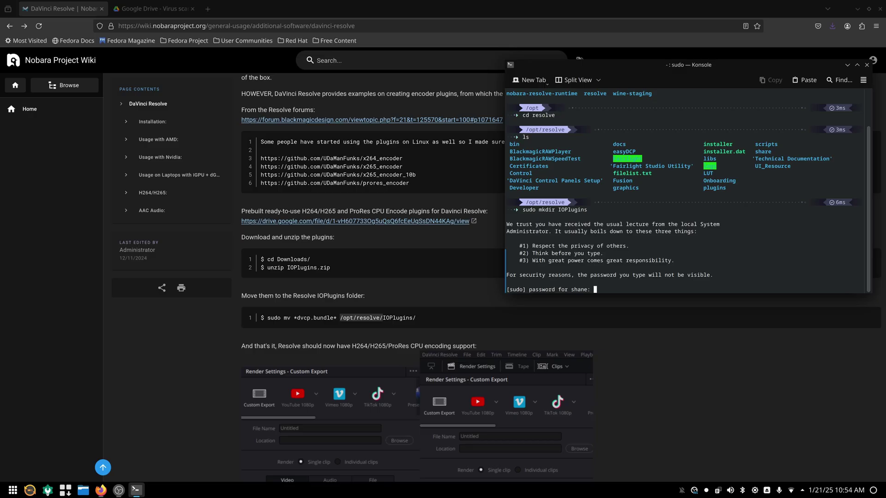
{"action": "key", "text": "Return"}
{"action": "type", "text": "ls"}
{"action": "key", "text": "Return"}
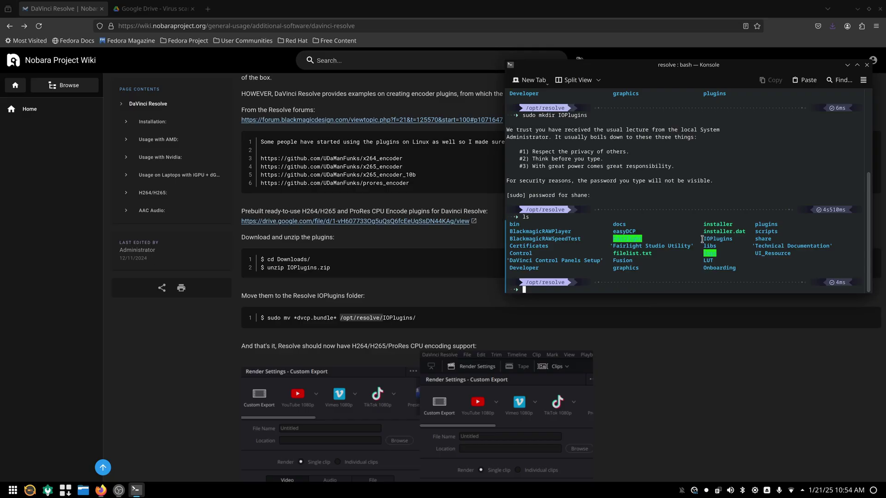
{"action": "left_click_drag", "start_coordinate": [701, 239], "coordinate": [736, 244]}
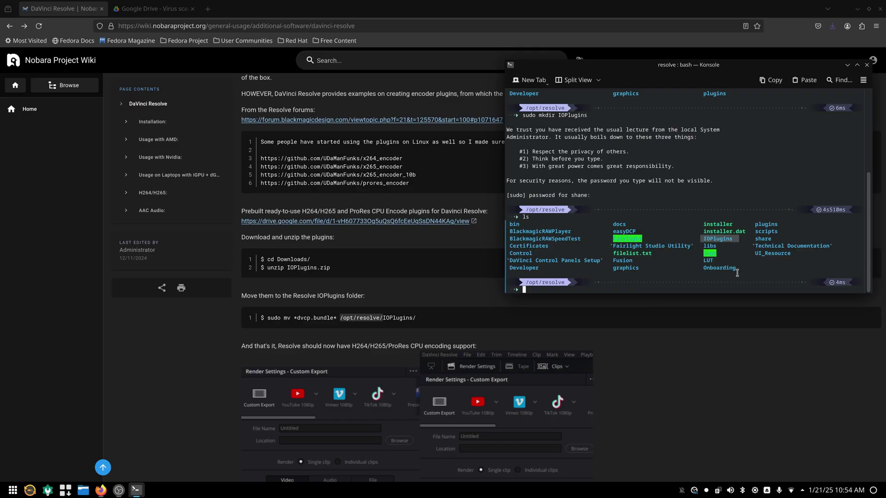
{"action": "left_click", "coordinate": [866, 65]}
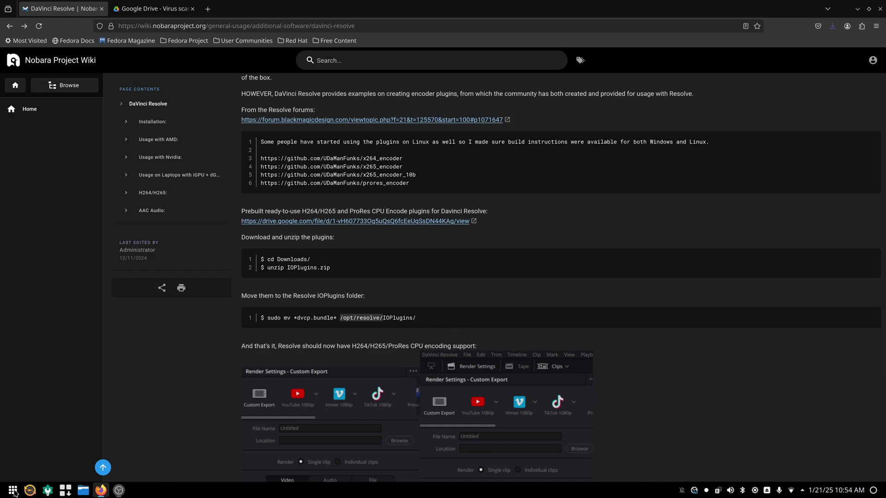
Step: Open Dolphin's Downloads folder and delete the DaVinci Resolve installer zip
{"action": "left_click", "coordinate": [84, 492]}
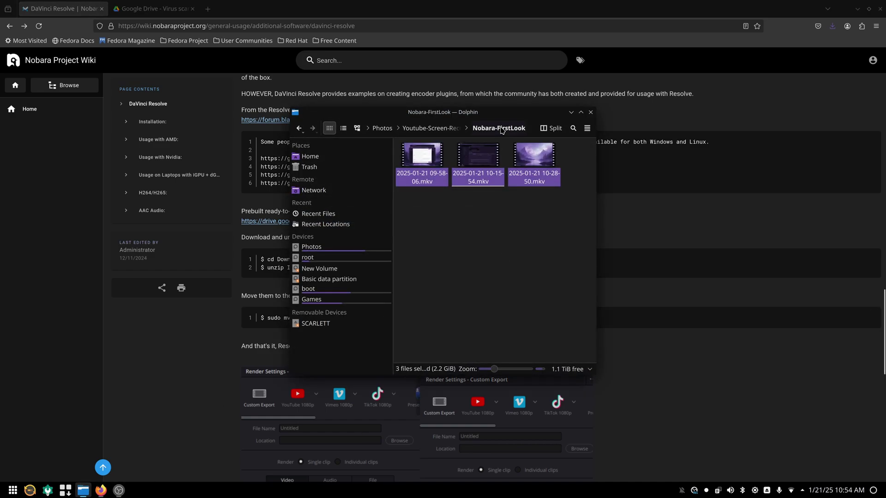
{"action": "left_click_drag", "start_coordinate": [508, 116], "coordinate": [781, 61]}
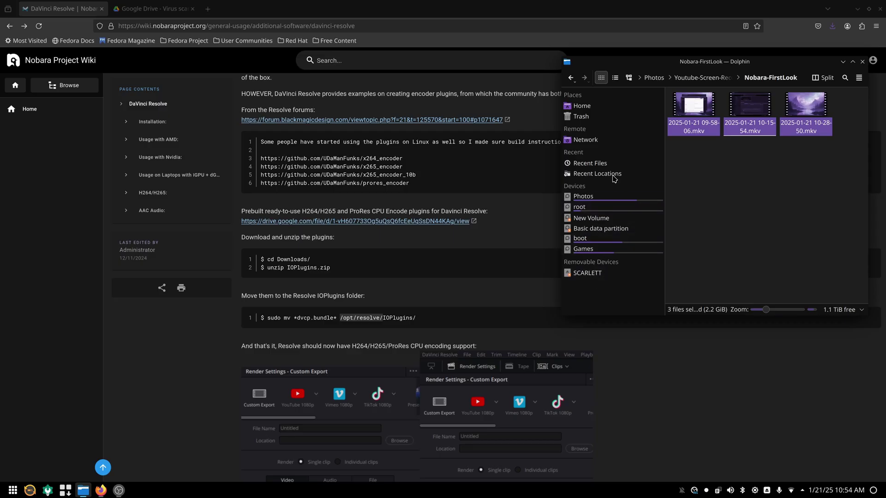
{"action": "left_click", "coordinate": [582, 105]}
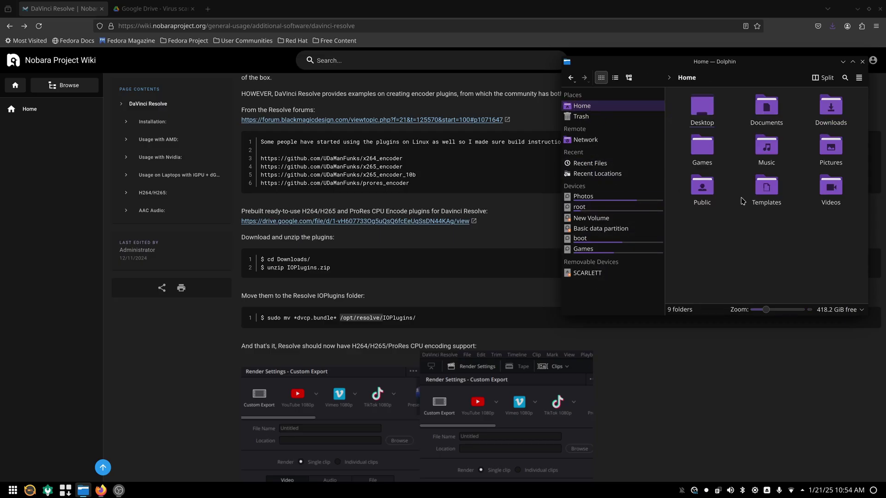
{"action": "double_click", "coordinate": [831, 106]}
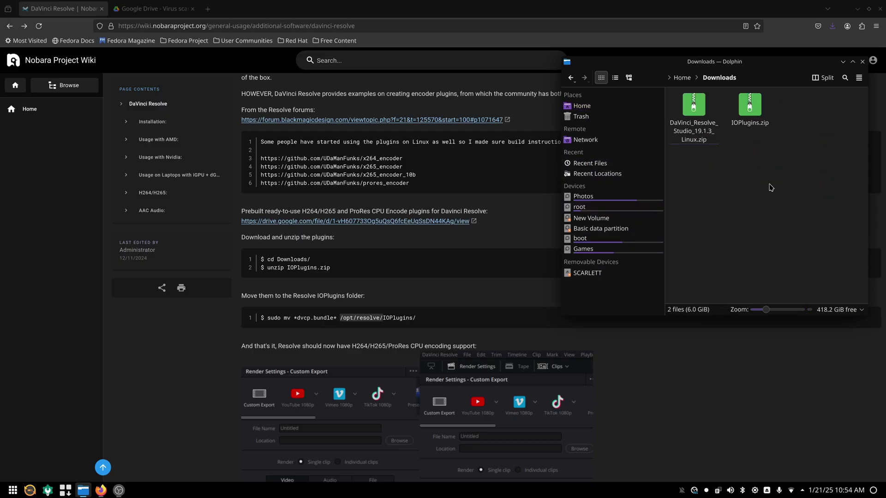
{"action": "left_click", "coordinate": [694, 114]}
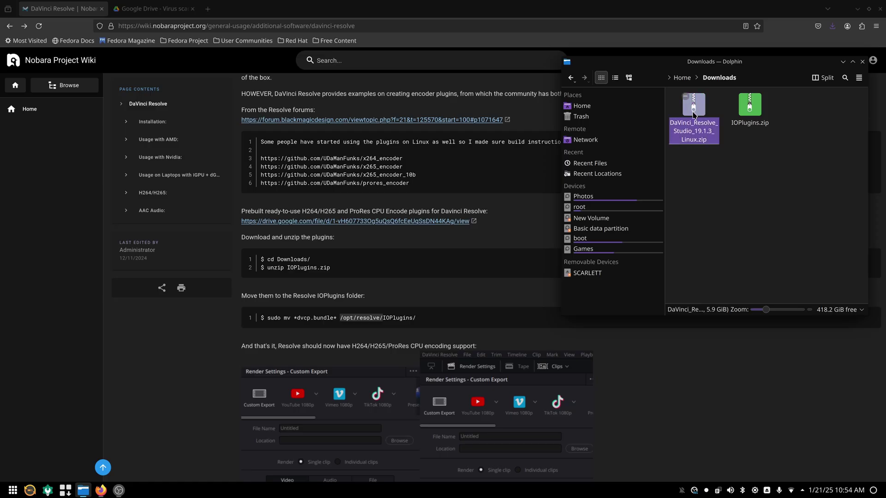
{"action": "key", "text": "Delete"}
Step: Extract IOPlugins.zip into Downloads and open the extracted IOPlugins folder
{"action": "right_click", "coordinate": [696, 119]}
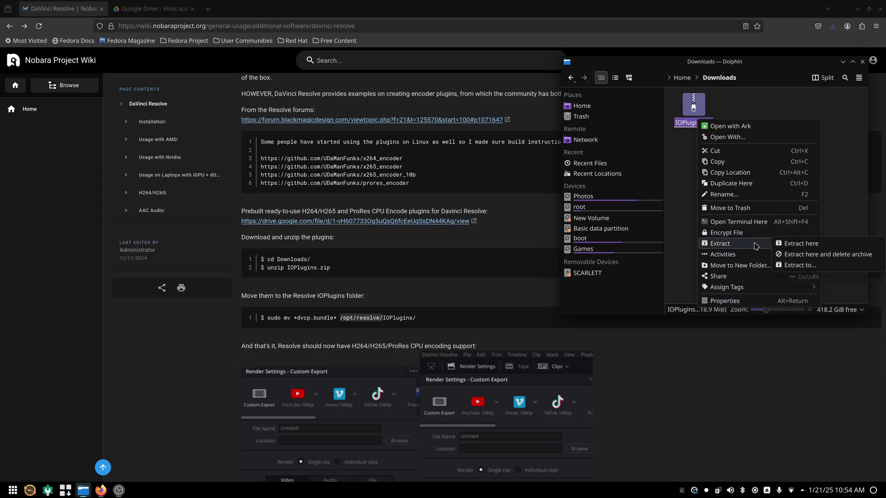
{"action": "left_click", "coordinate": [801, 243]}
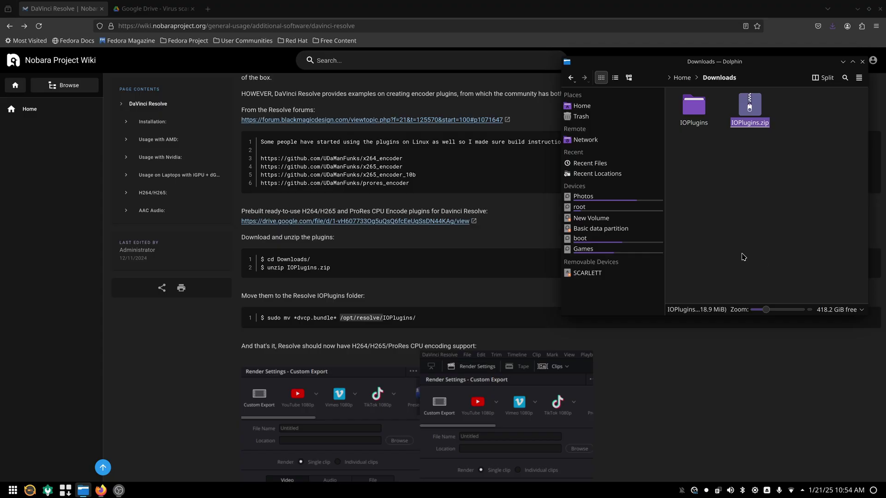
{"action": "double_click", "coordinate": [694, 107]}
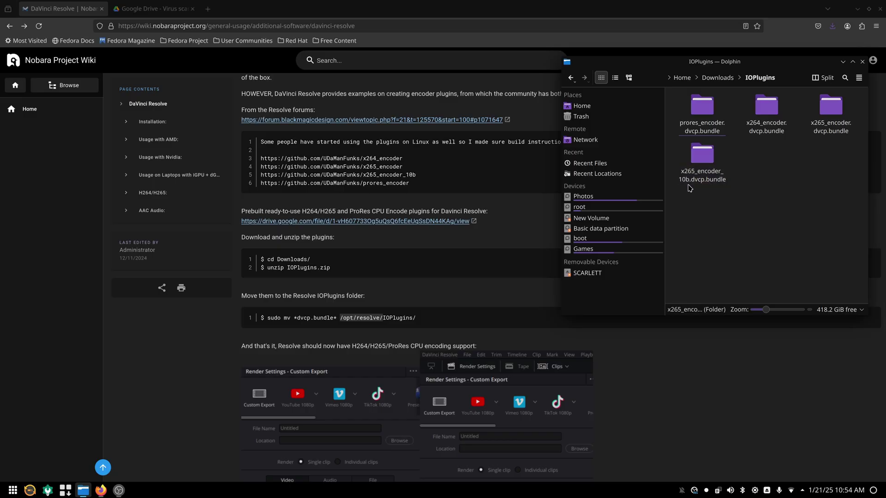
Step: Open a Konsole terminal in the IOPlugins folder from Dolphin
{"action": "right_click", "coordinate": [776, 212]}
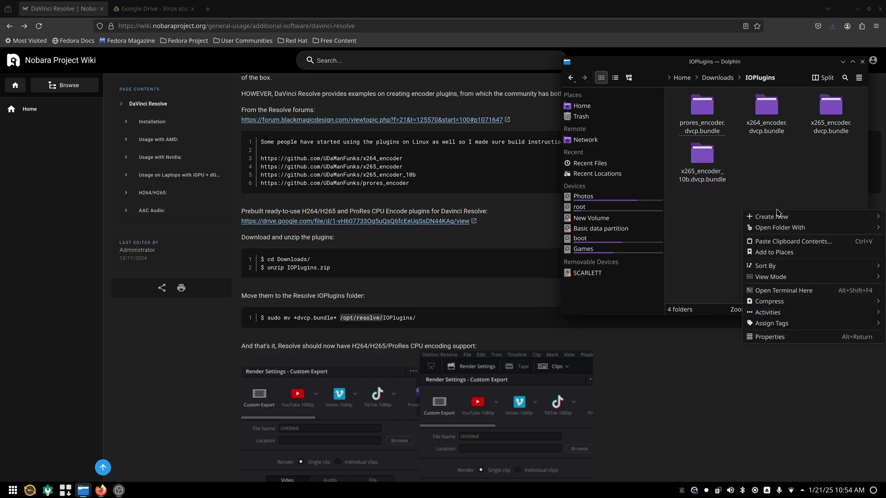
{"action": "left_click", "coordinate": [740, 205]}
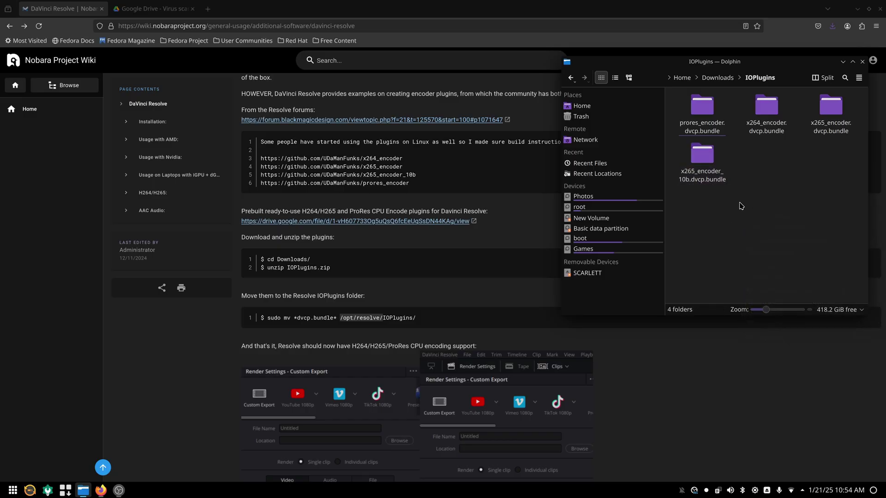
{"action": "right_click", "coordinate": [763, 221]}
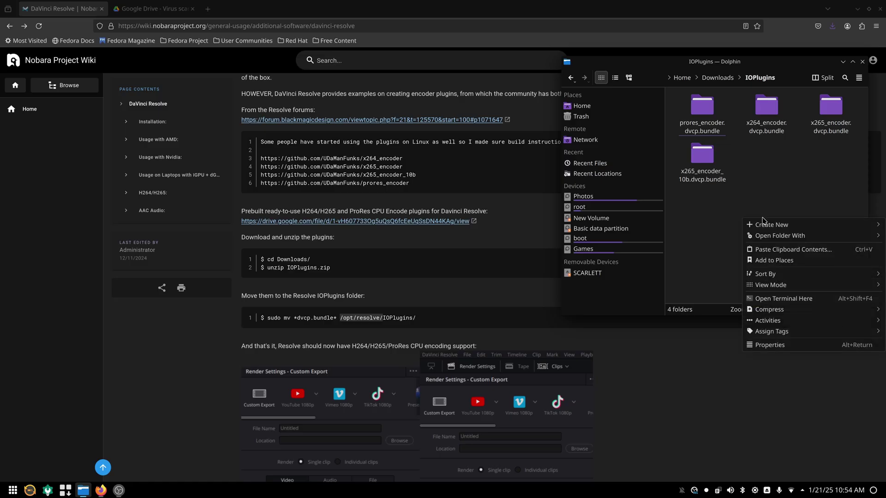
{"action": "left_click", "coordinate": [783, 298]}
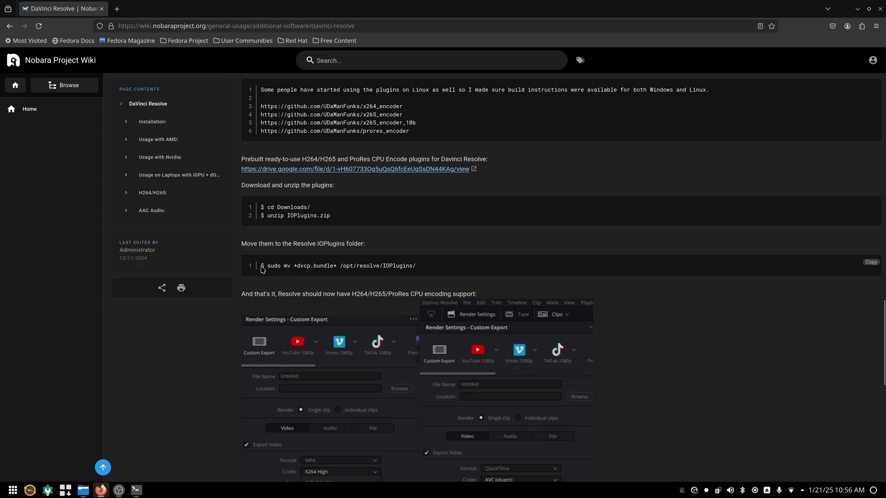
Step: Paste the wiki's sudo mv *dvcp.bundle* /opt/resolve/IOPlugins/ command, remove the leading $, and close Firefox
{"action": "left_click", "coordinate": [869, 264]}
{"action": "left_click", "coordinate": [137, 491]}
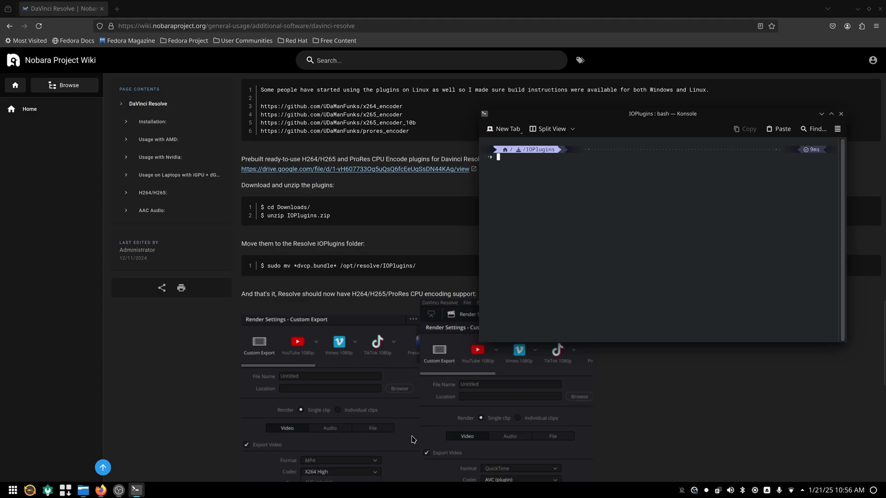
{"action": "right_click", "coordinate": [605, 159]}
{"action": "left_click", "coordinate": [631, 179]}
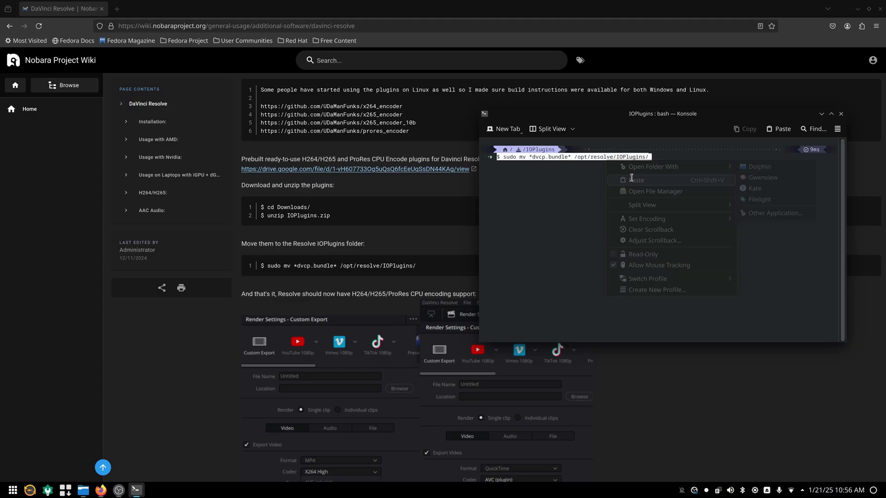
{"action": "key", "text": "Left"}
{"action": "key", "text": "Left"}
{"action": "key", "text": "Left"}
{"action": "key", "text": "Left"}
{"action": "key", "text": "Left"}
{"action": "key", "text": "Left"}
{"action": "key", "text": "Left"}
{"action": "key", "text": "Left"}
{"action": "key", "text": "Left"}
{"action": "key", "text": "Left"}
{"action": "key", "text": "Left"}
{"action": "key", "text": "Left"}
{"action": "key", "text": "Left"}
{"action": "key", "text": "Left"}
{"action": "key", "text": "Left"}
{"action": "key", "text": "Left"}
{"action": "key", "text": "Left"}
{"action": "key", "text": "Left"}
{"action": "key", "text": "Left"}
{"action": "key", "text": "Left"}
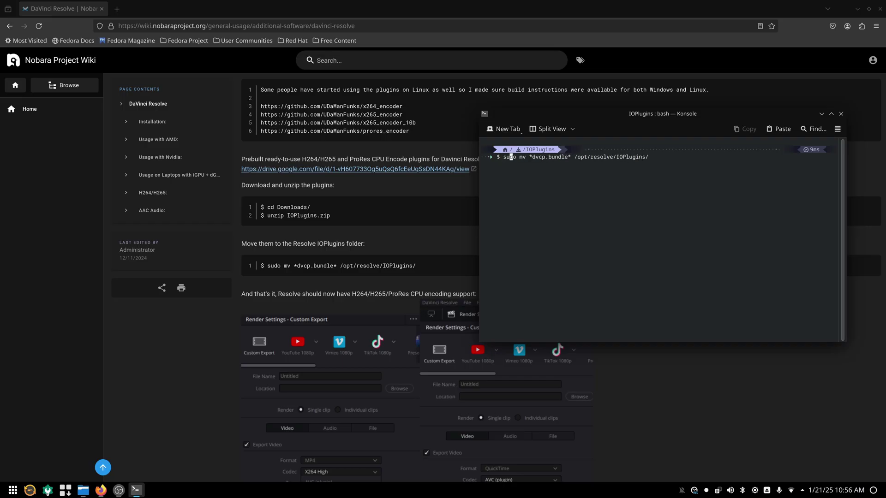
{"action": "key", "text": "BackSpace"}
{"action": "key", "text": "BackSpace"}
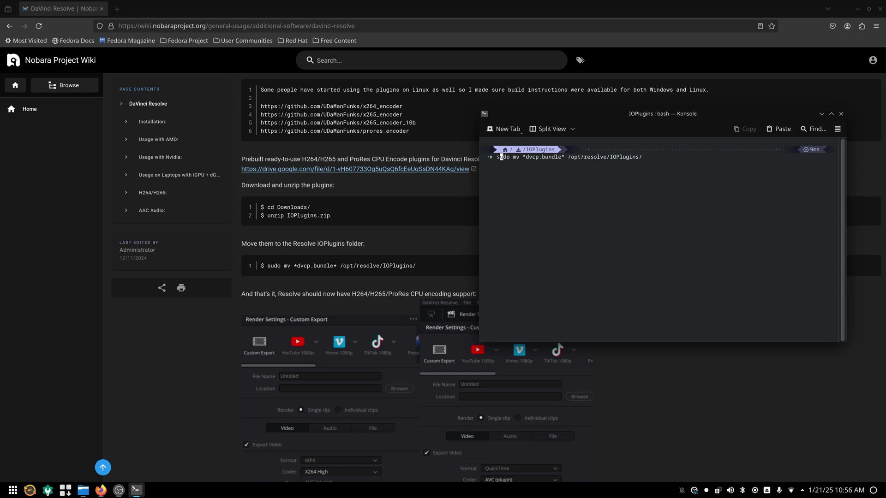
{"action": "key", "text": "Right"}
{"action": "key", "text": "Right"}
{"action": "key", "text": "Right"}
{"action": "key", "text": "Right"}
{"action": "key", "text": "Right"}
{"action": "key", "text": "Right"}
{"action": "key", "text": "Right"}
{"action": "key", "text": "Right"}
{"action": "key", "text": "Right"}
{"action": "key", "text": "Right"}
{"action": "key", "text": "Right"}
{"action": "key", "text": "Right"}
{"action": "key", "text": "Right"}
{"action": "key", "text": "Right"}
{"action": "key", "text": "Right"}
{"action": "key", "text": "Right"}
{"action": "key", "text": "Right"}
{"action": "key", "text": "Right"}
{"action": "key", "text": "Right"}
{"action": "key", "text": "Right"}
{"action": "left_click", "coordinate": [880, 9]}
Step: Close Dolphin, move Konsole aside, and open the Nobora-First-Look project in DaVinci Resolve
{"action": "left_click_drag", "start_coordinate": [751, 61], "coordinate": [718, 35]}
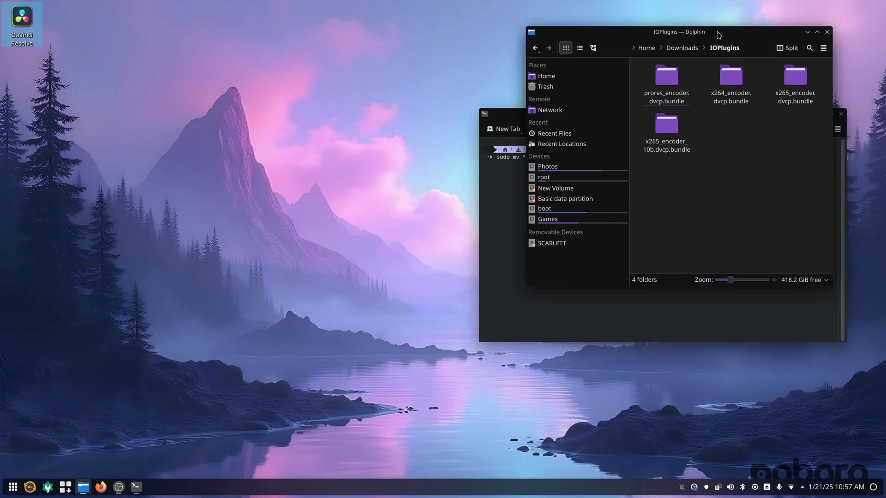
{"action": "left_click", "coordinate": [827, 33]}
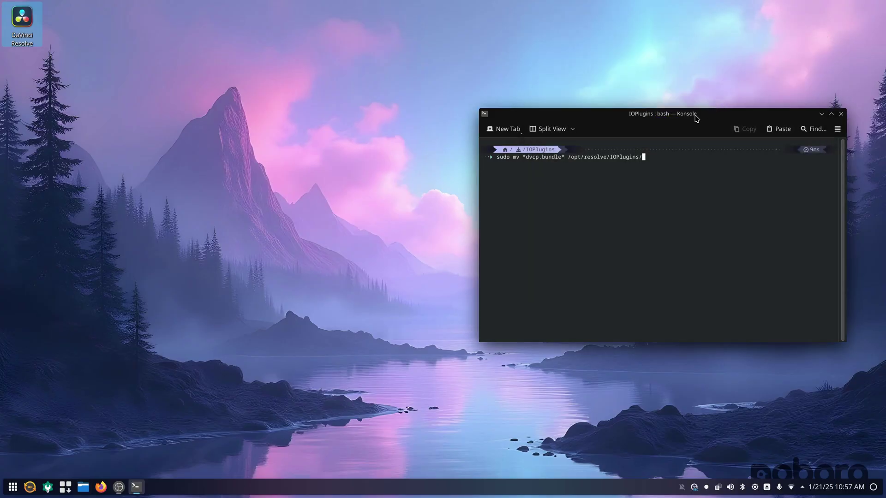
{"action": "left_click_drag", "start_coordinate": [696, 115], "coordinate": [726, 18]}
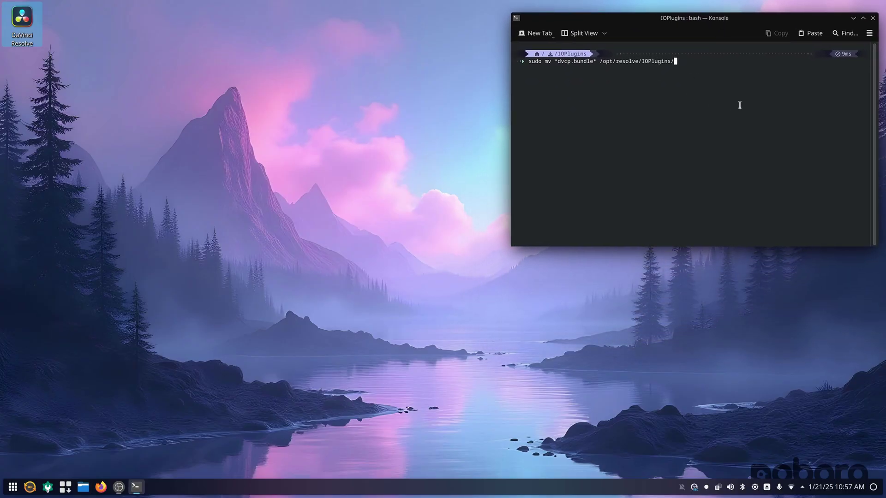
{"action": "double_click", "coordinate": [25, 25]}
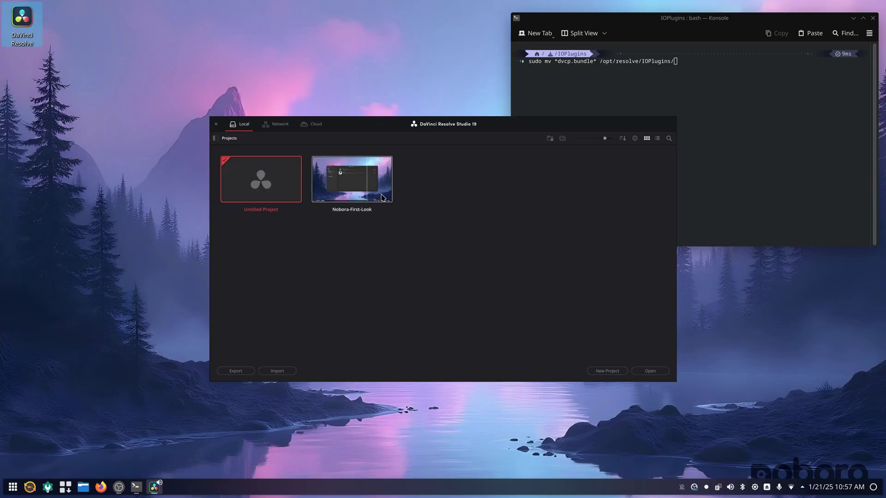
{"action": "double_click", "coordinate": [361, 178]}
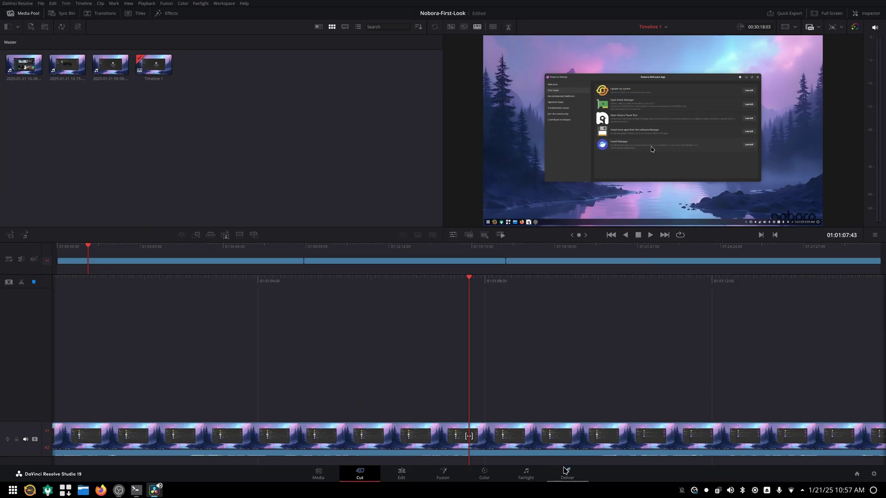
Step: Set the Deliver page render format to MKV with the FFV1 codec, then quit DaVinci Resolve
{"action": "left_click", "coordinate": [567, 478]}
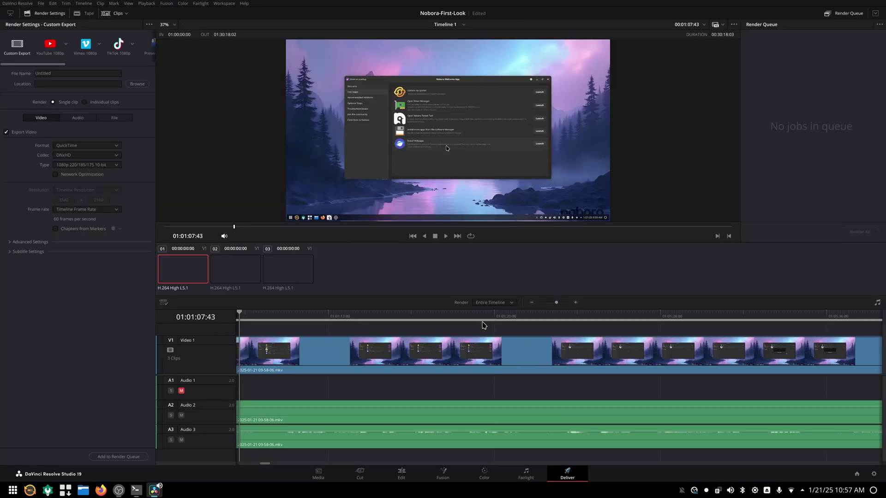
{"action": "left_click", "coordinate": [116, 156]}
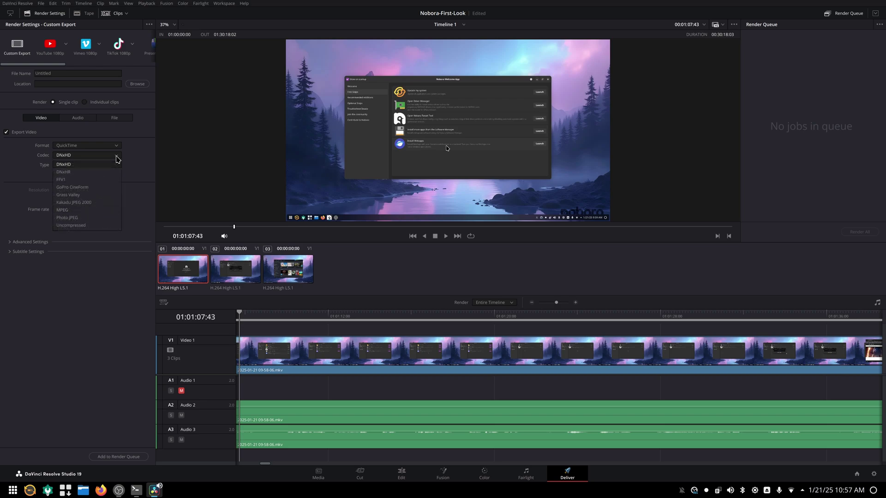
{"action": "left_click", "coordinate": [78, 210]}
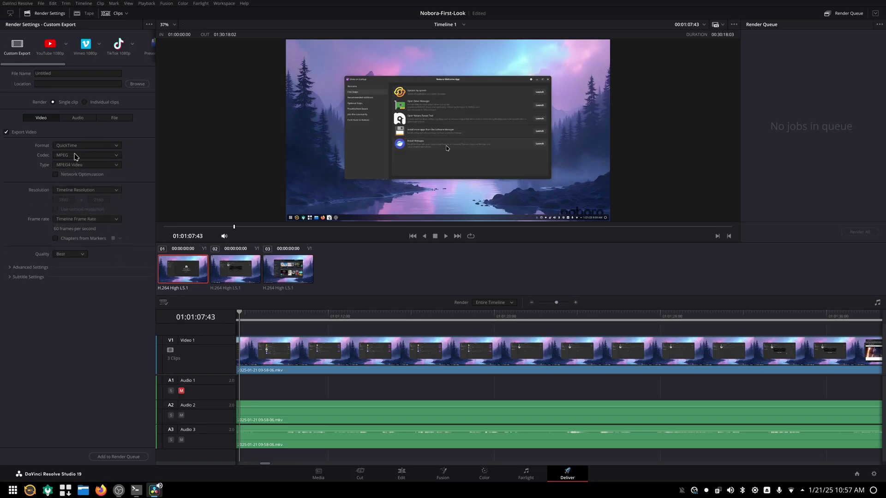
{"action": "left_click", "coordinate": [19, 4]}
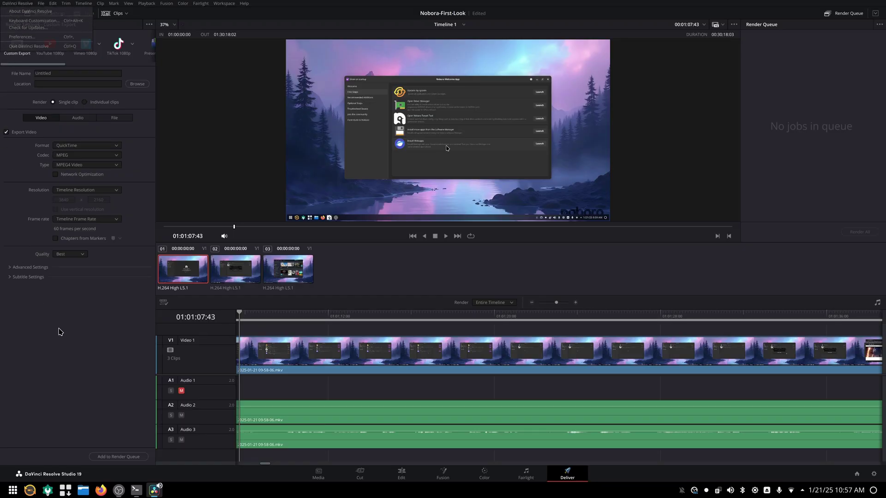
{"action": "key", "text": "Escape"}
{"action": "left_click", "coordinate": [116, 148]}
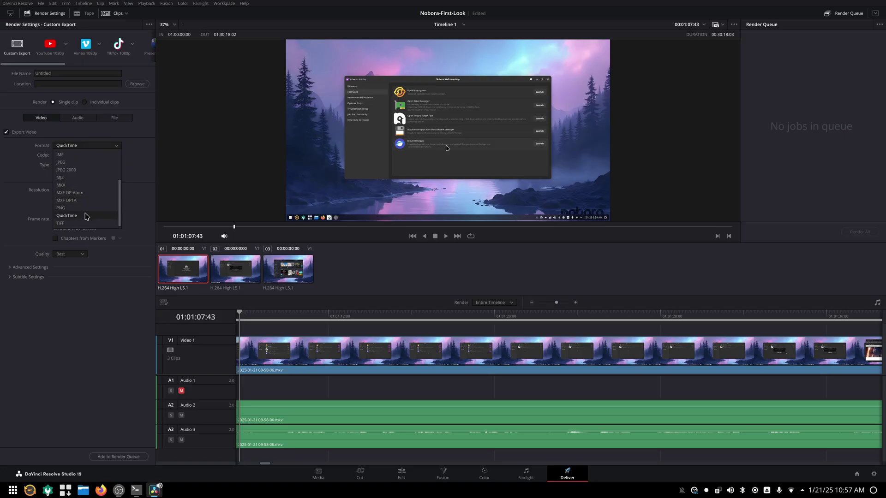
{"action": "left_click", "coordinate": [81, 186]}
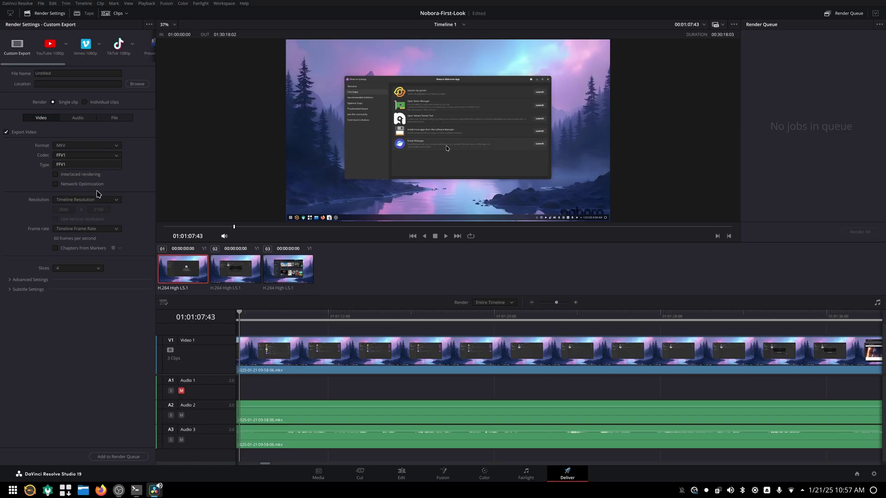
{"action": "left_click", "coordinate": [17, 5]}
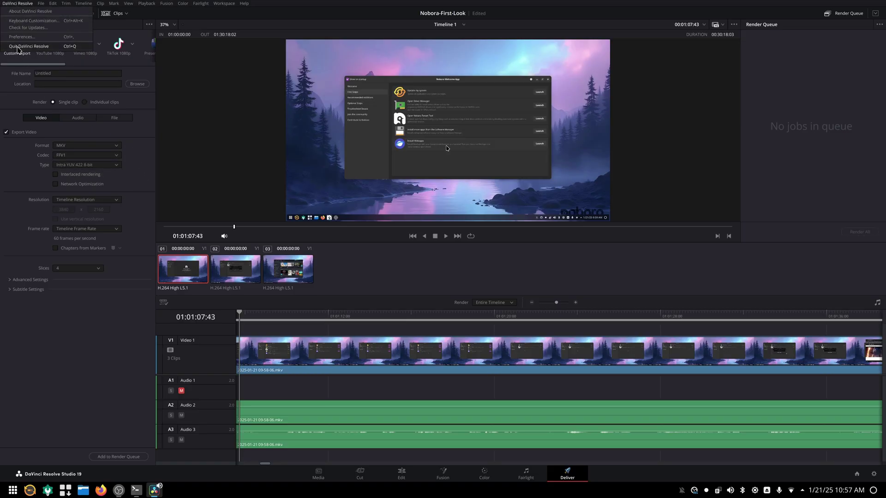
{"action": "left_click", "coordinate": [20, 48]}
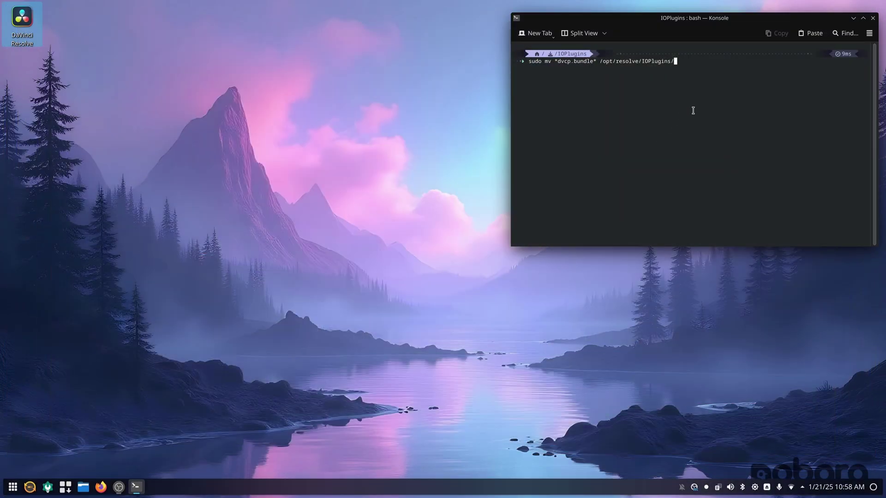
Step: Run the sudo mv command moving the dvcp.bundle plugins into /opt/resolve/IOPlugins/
{"action": "key", "text": "Return"}
{"action": "key", "text": "Return"}
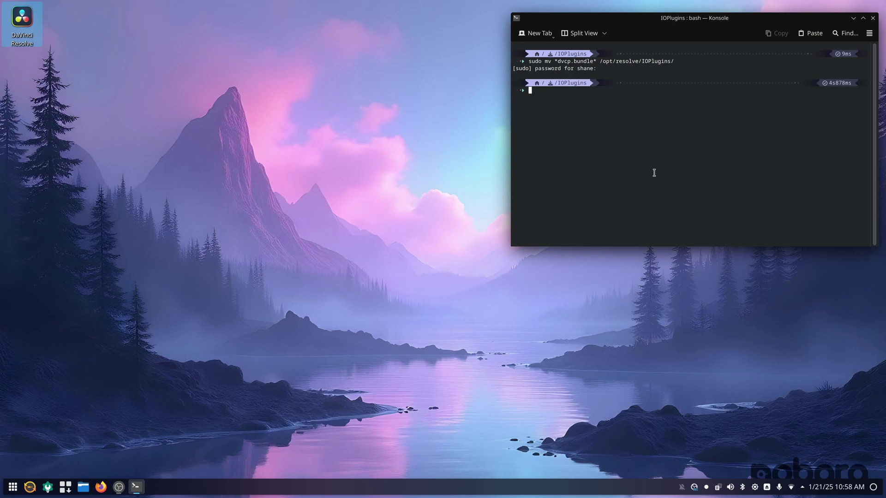
Step: Reopen the Nobora-First-Look project and scroll QuickTime's codec list down to the X264/X265 encoders
{"action": "left_click", "coordinate": [872, 18]}
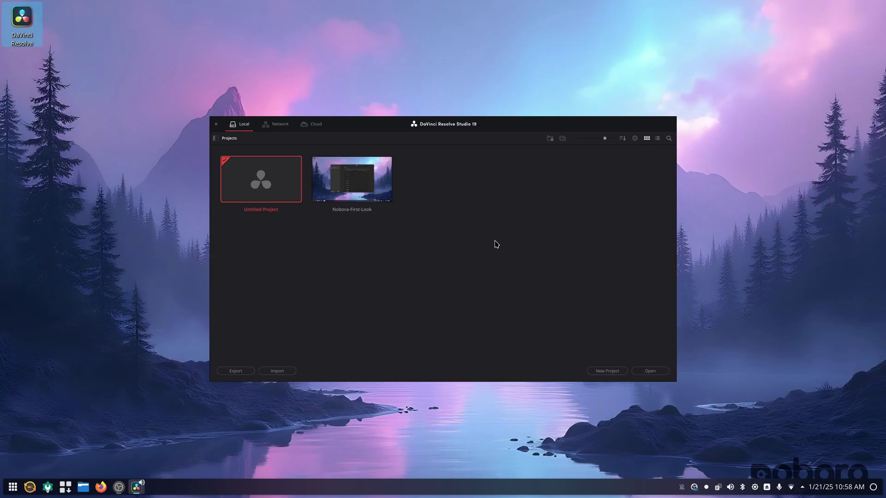
{"action": "double_click", "coordinate": [358, 185]}
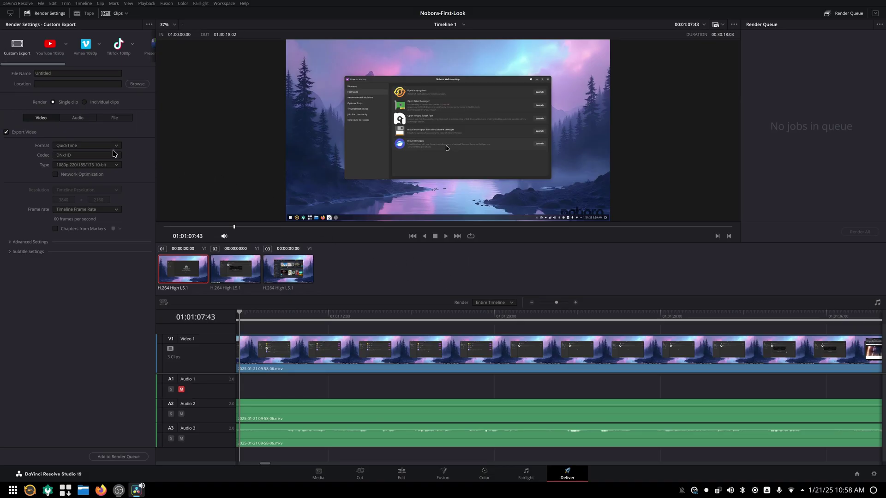
{"action": "left_click", "coordinate": [87, 147]}
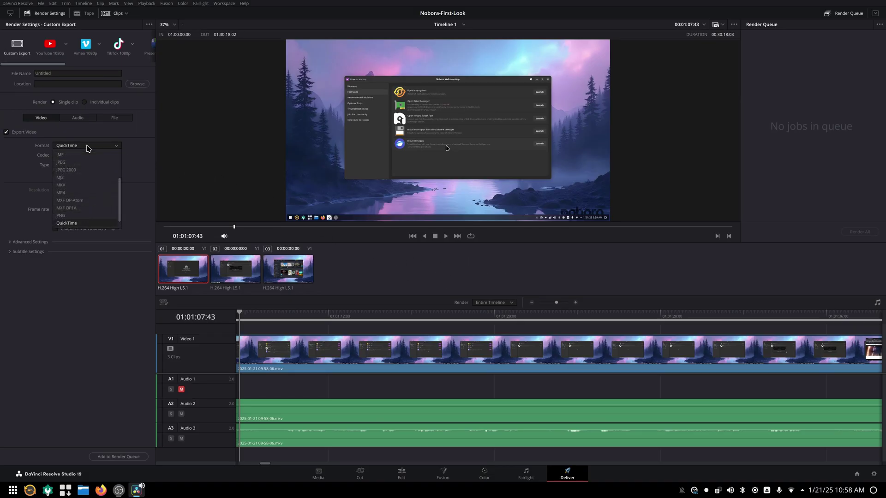
{"action": "left_click", "coordinate": [87, 146]}
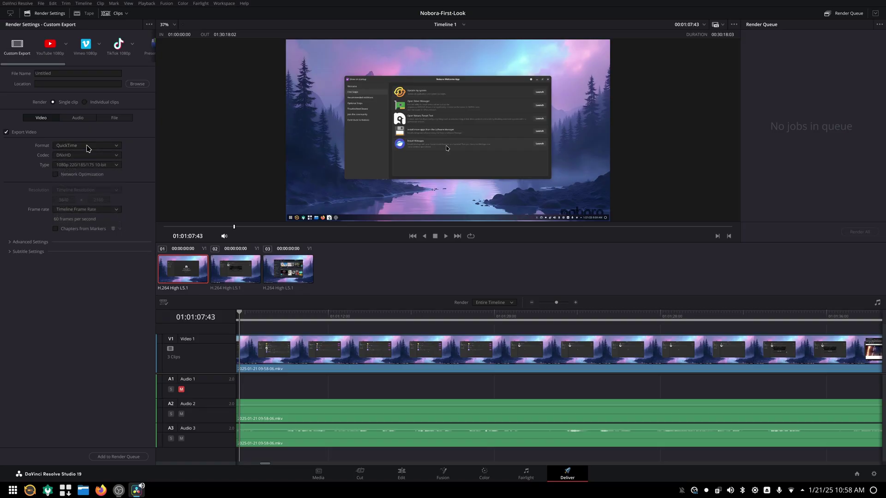
{"action": "left_click", "coordinate": [118, 157]}
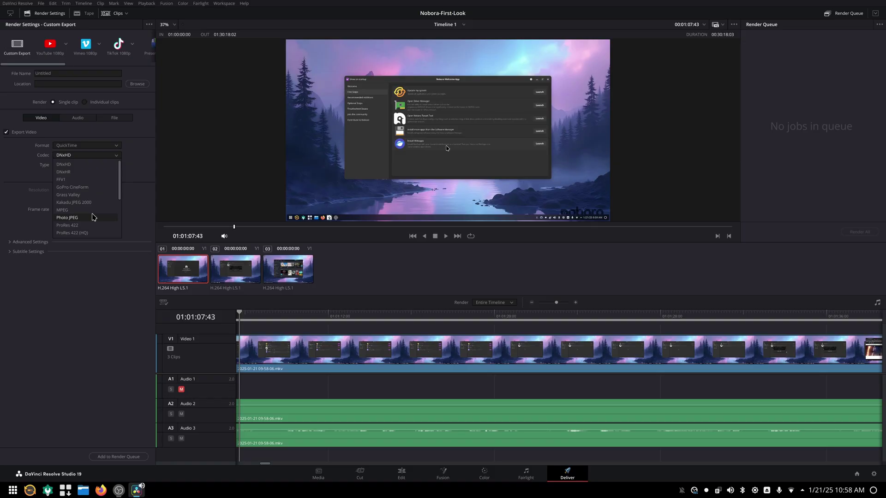
{"action": "scroll", "coordinate": [94, 217], "scroll_direction": "down", "scroll_amount": 3}
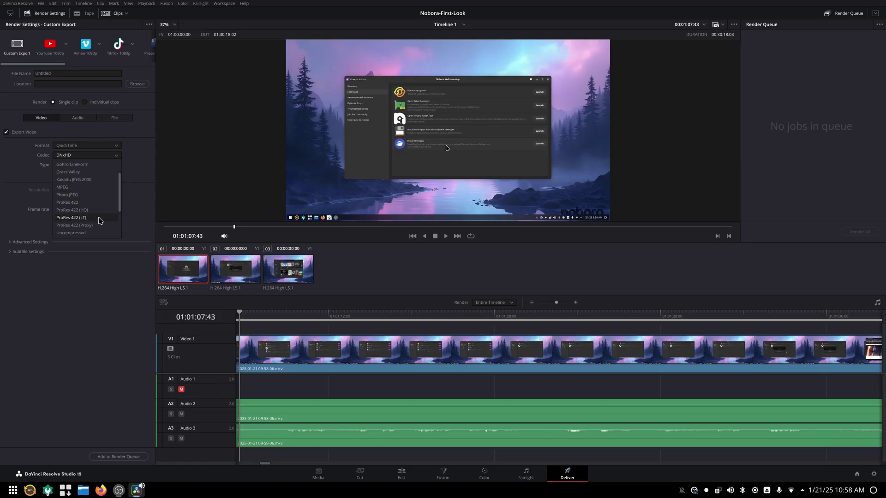
{"action": "scroll", "coordinate": [99, 212], "scroll_direction": "down", "scroll_amount": 3}
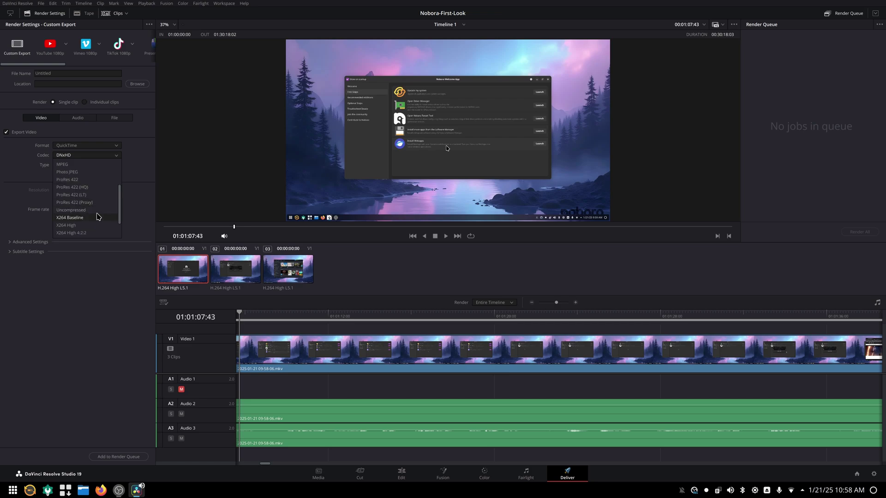
{"action": "scroll", "coordinate": [89, 200], "scroll_direction": "down", "scroll_amount": 3}
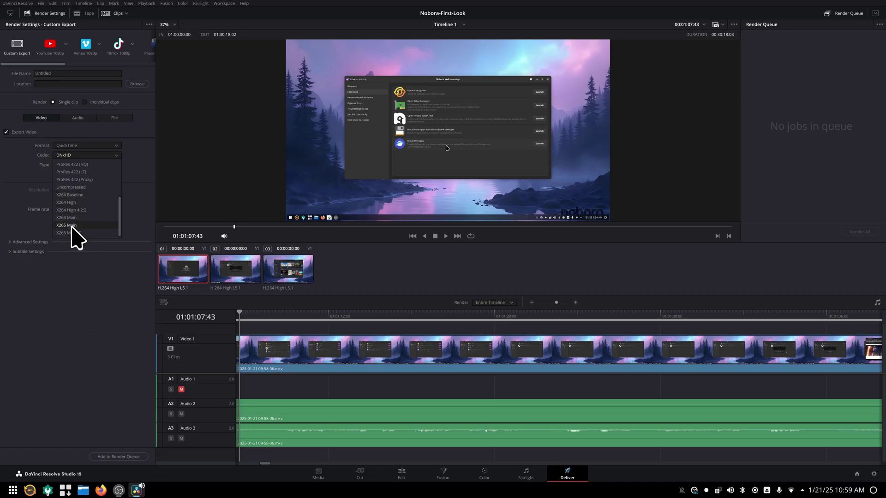
{"action": "left_click", "coordinate": [90, 363]}
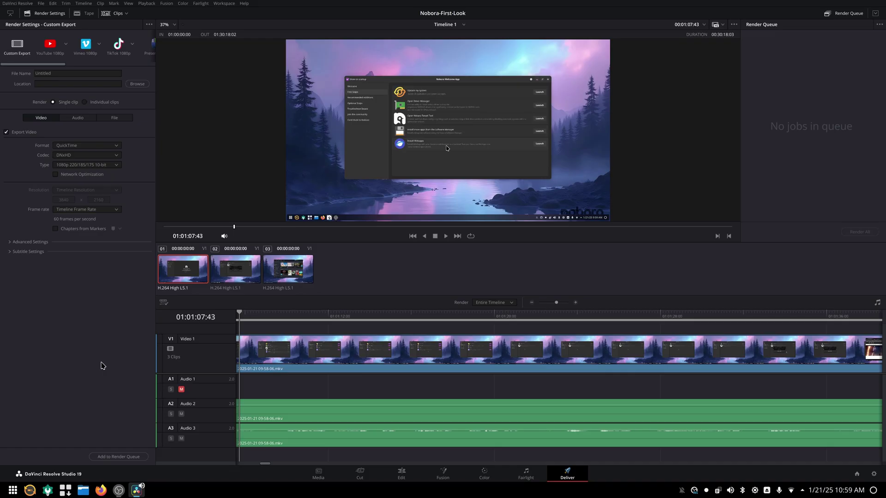
{"action": "left_click", "coordinate": [115, 156]}
{"action": "scroll", "coordinate": [94, 230], "scroll_direction": "down", "scroll_amount": 3}
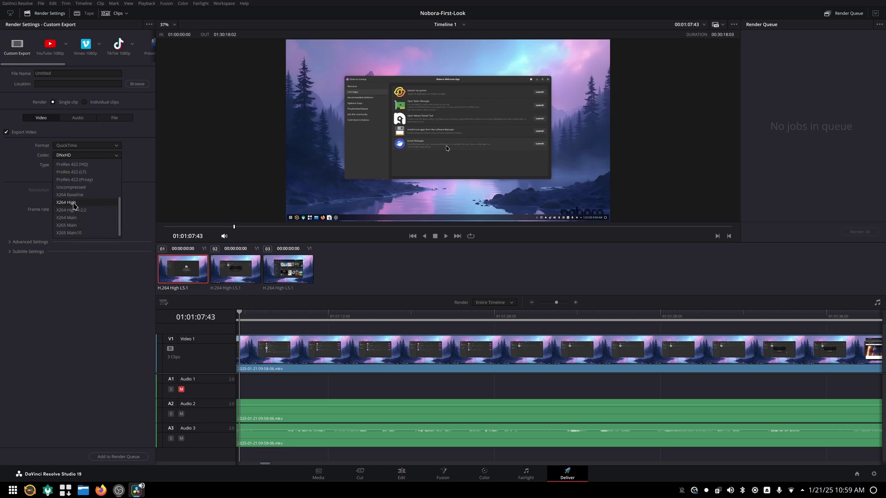
Step: Select X265 Main as the QuickTime codec and lower its quality Factor to 20
{"action": "left_click", "coordinate": [74, 228]}
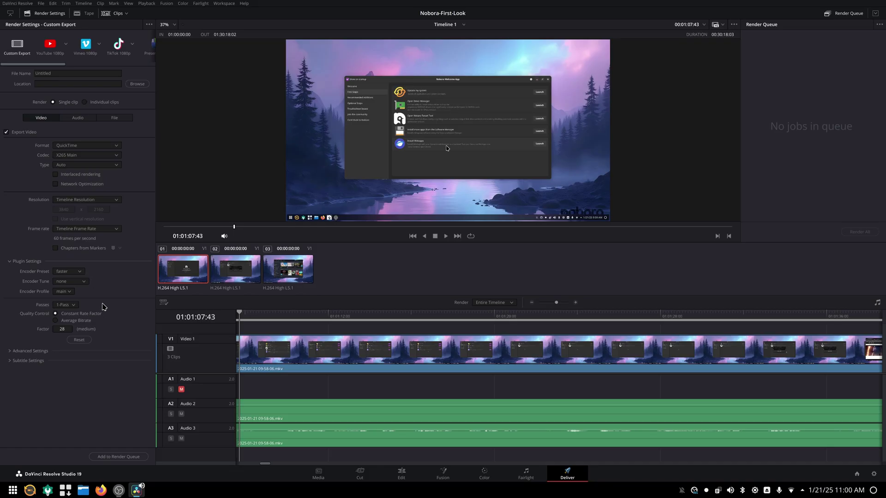
{"action": "left_click", "coordinate": [65, 329]}
Step: Switch the QuickTime codec back to ProRes 422 (HQ), briefly expanding Advanced Settings
{"action": "left_click", "coordinate": [117, 157]}
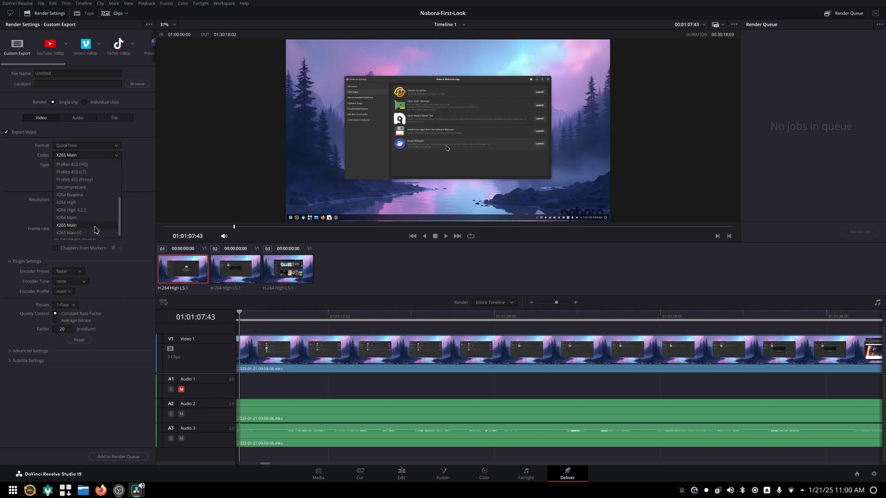
{"action": "scroll", "coordinate": [95, 217], "scroll_direction": "up", "scroll_amount": 3}
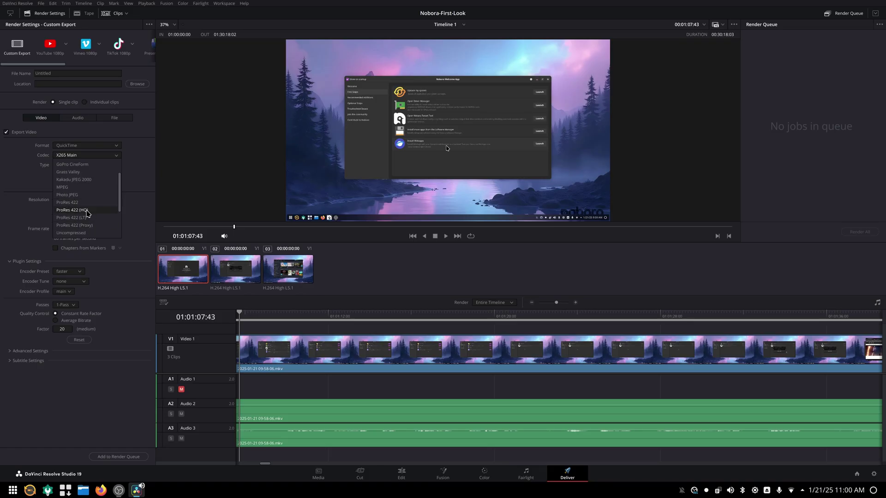
{"action": "left_click", "coordinate": [87, 210]}
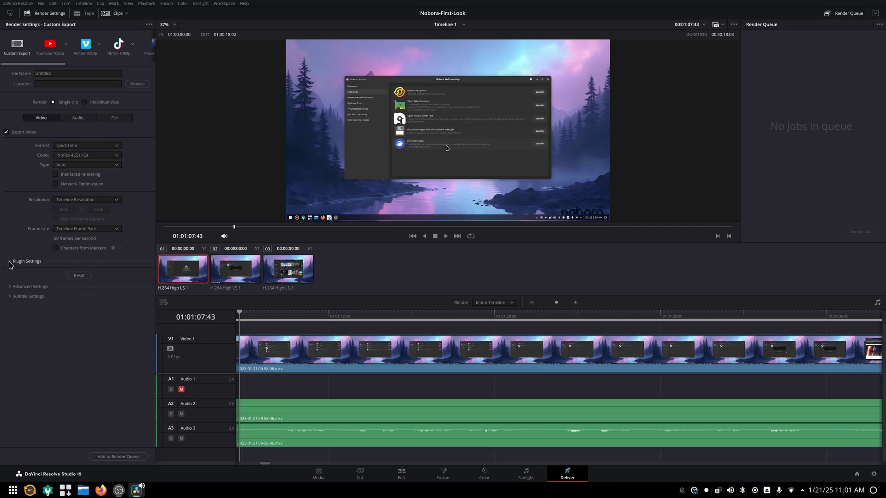
{"action": "left_click", "coordinate": [10, 287]}
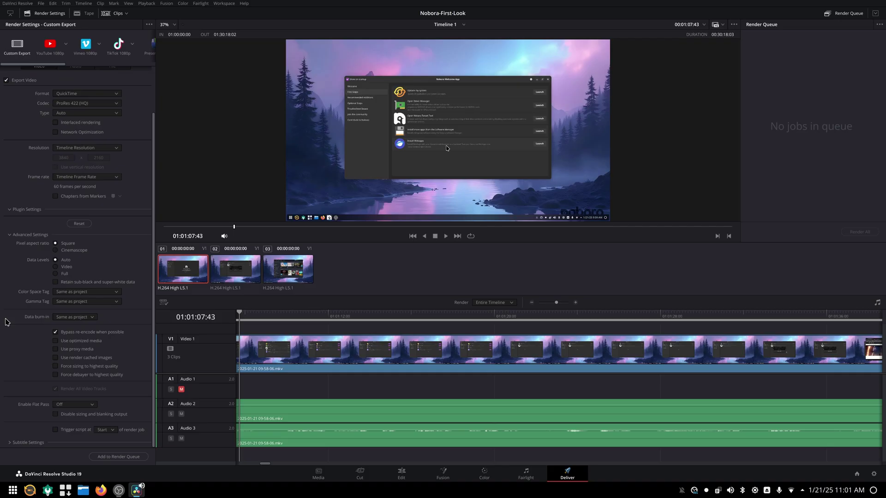
{"action": "left_click", "coordinate": [9, 287]}
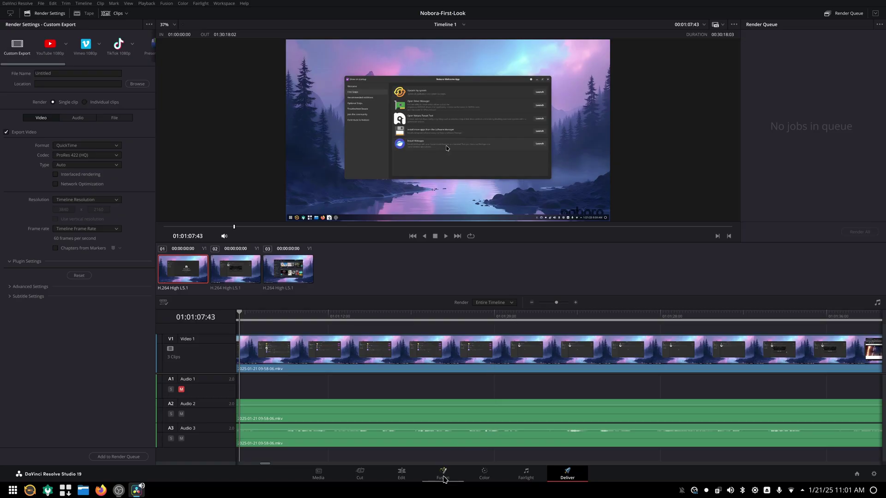
Step: On the Edit page, enlarge the track area to reveal Audio 3 and play Timeline 1 from near 01:00:28
{"action": "left_click", "coordinate": [402, 475]}
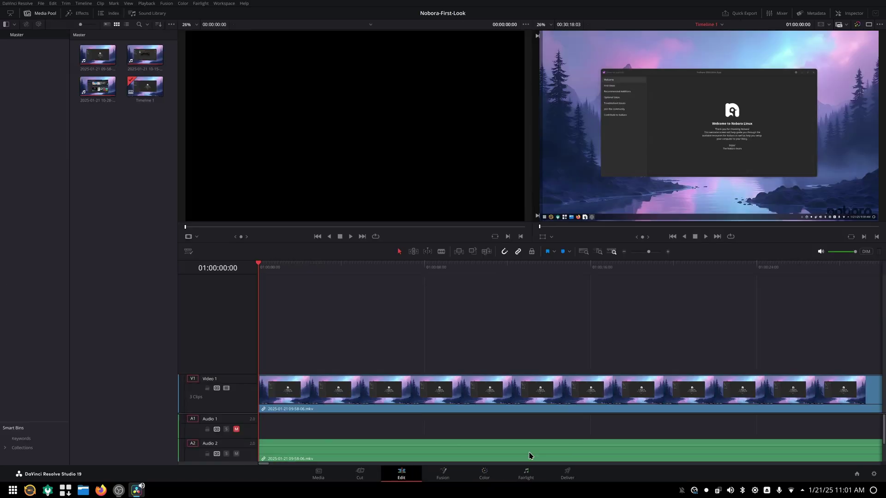
{"action": "left_click_drag", "start_coordinate": [490, 414], "coordinate": [443, 350]}
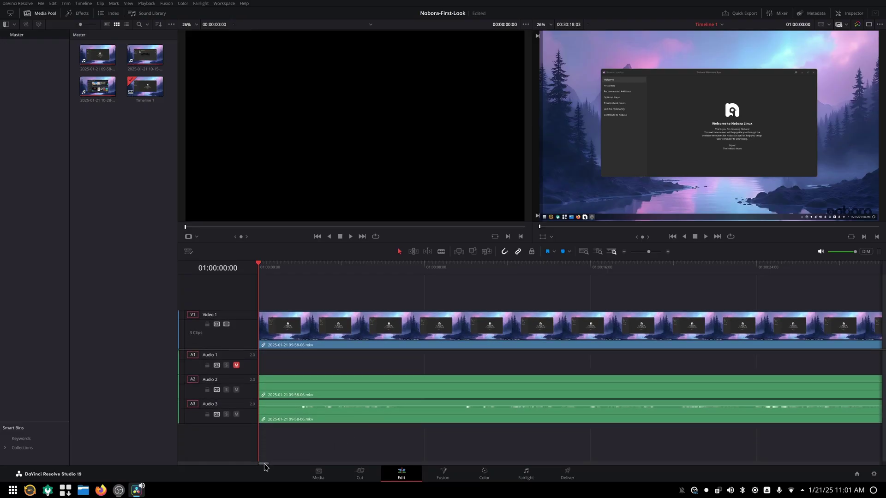
{"action": "left_click_drag", "start_coordinate": [265, 465], "coordinate": [854, 465]}
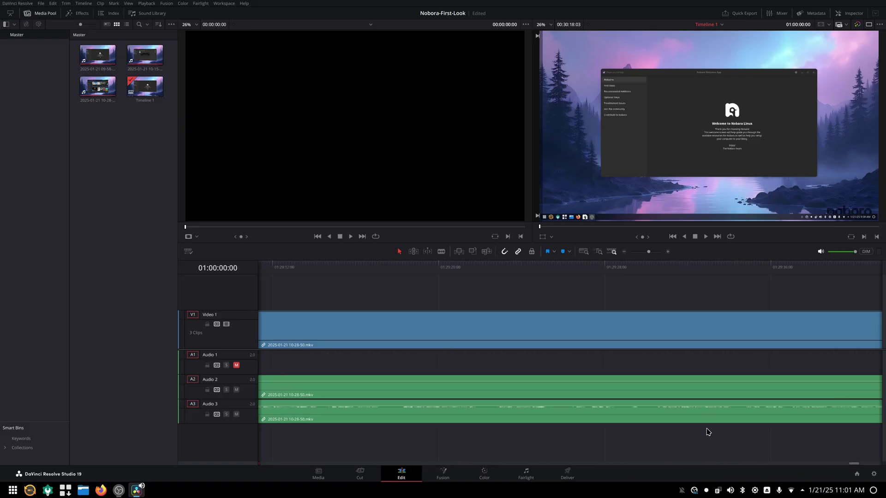
{"action": "mouse_move", "coordinate": [852, 466]}
{"action": "left_mouse_down"}
{"action": "mouse_move", "coordinate": [869, 467]}
{"action": "mouse_move", "coordinate": [249, 459]}
{"action": "left_mouse_up"}
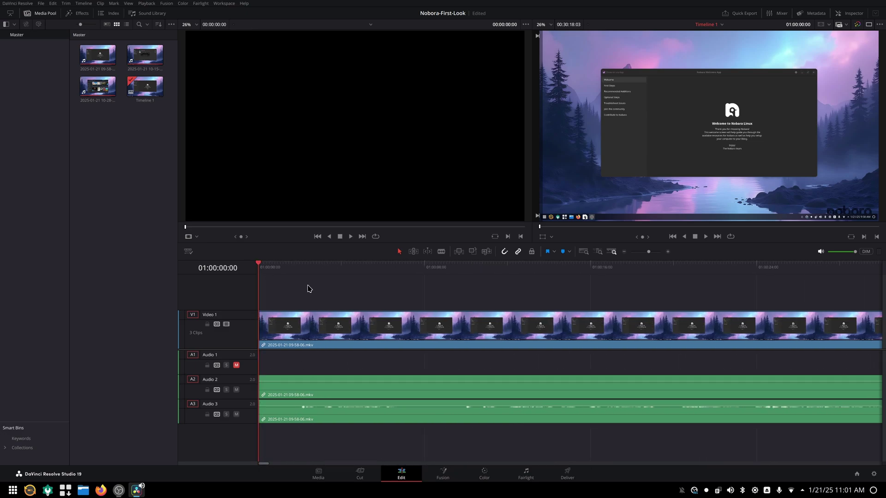
{"action": "left_click", "coordinate": [773, 266]}
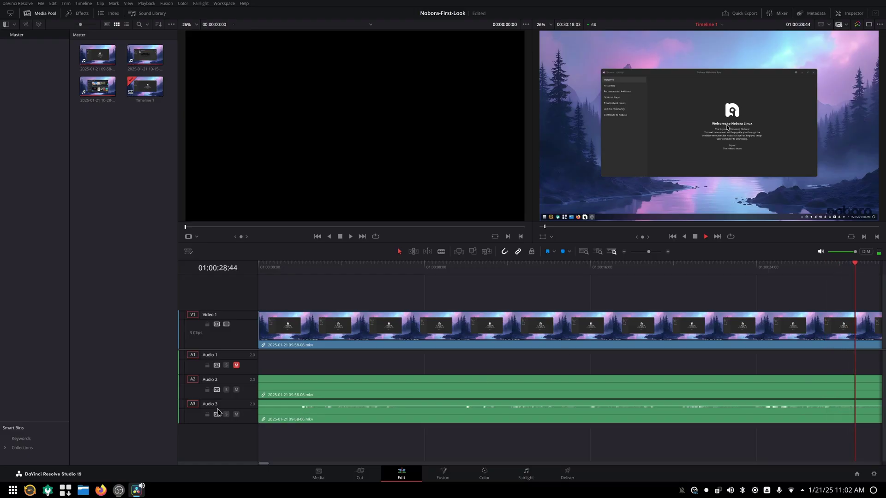
Step: Stop playback, replay at 2x then 4x speed, and stop at 01:02:16:43
{"action": "key", "text": "space"}
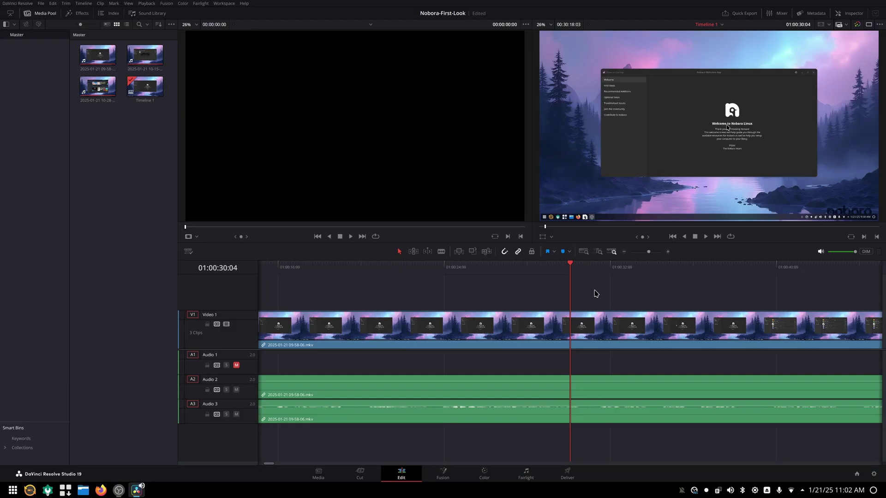
{"action": "key", "text": "l"}
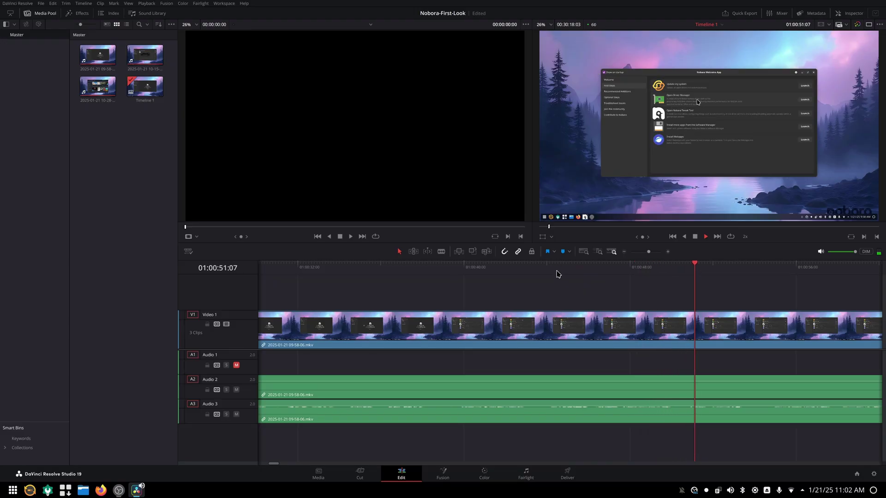
{"action": "key", "text": "l"}
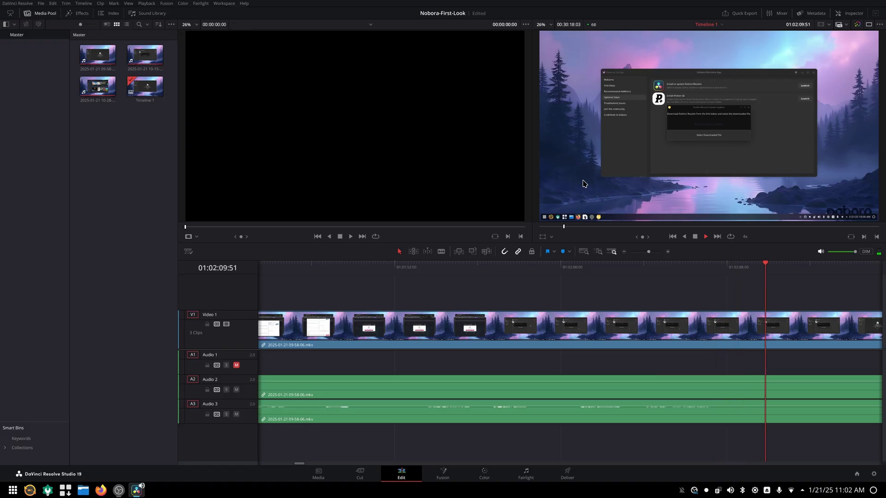
{"action": "key", "text": "space"}
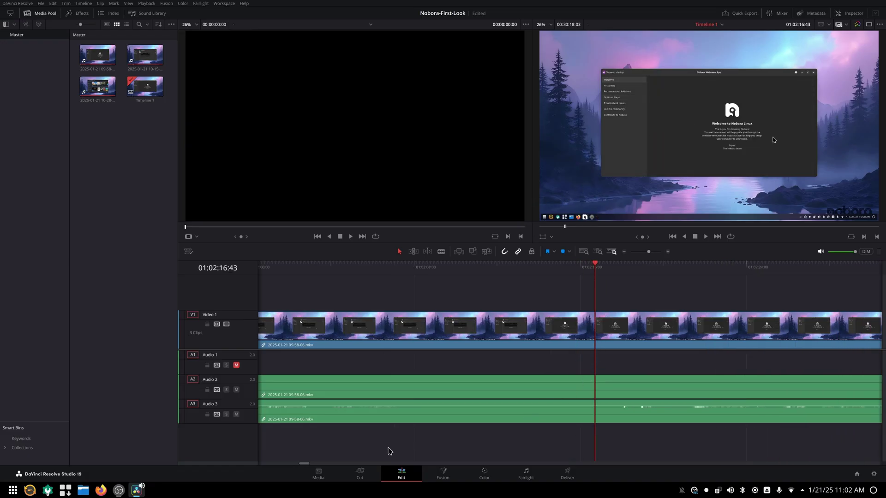
{"action": "left_click_drag", "start_coordinate": [303, 464], "coordinate": [215, 444]}
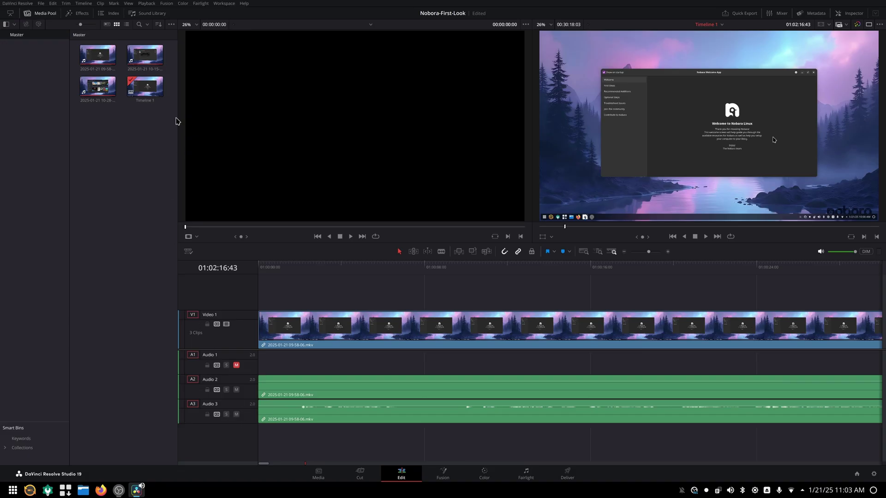
Step: Quit and relaunch DaVinci Resolve, then open a fresh Untitled Project
{"action": "left_click", "coordinate": [20, 5]}
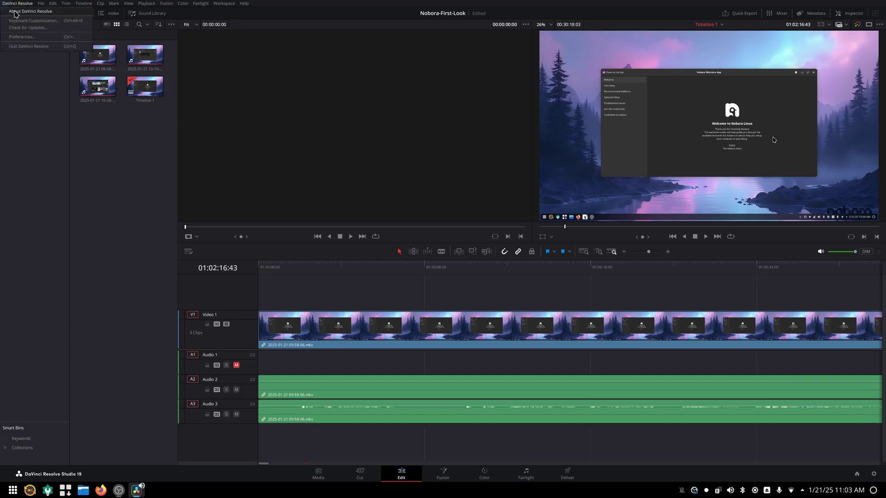
{"action": "left_click", "coordinate": [36, 47]}
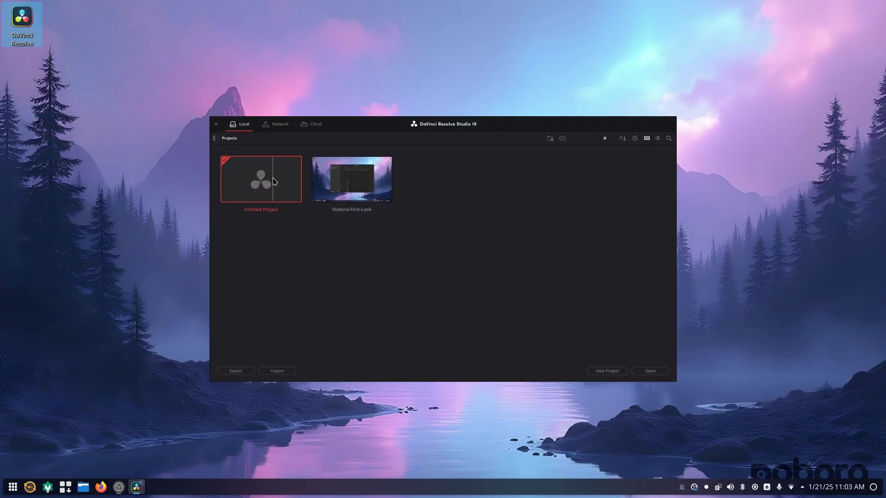
{"action": "double_click", "coordinate": [273, 181]}
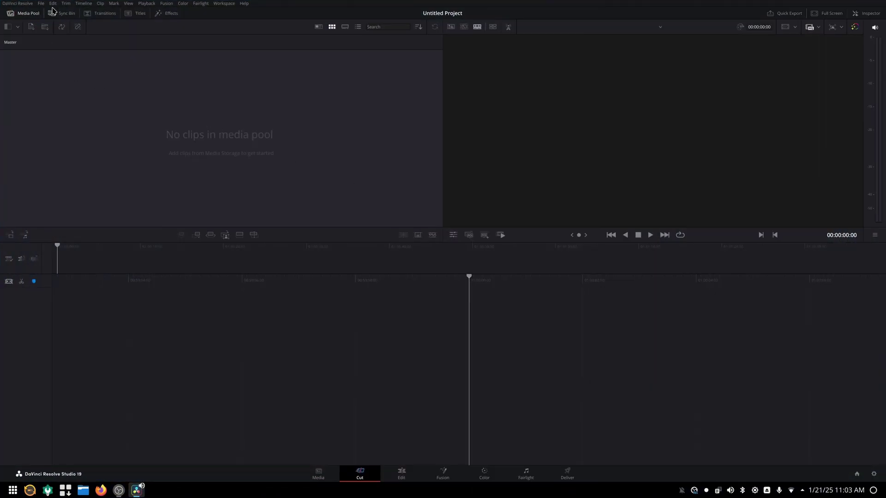
{"action": "left_click", "coordinate": [40, 4]}
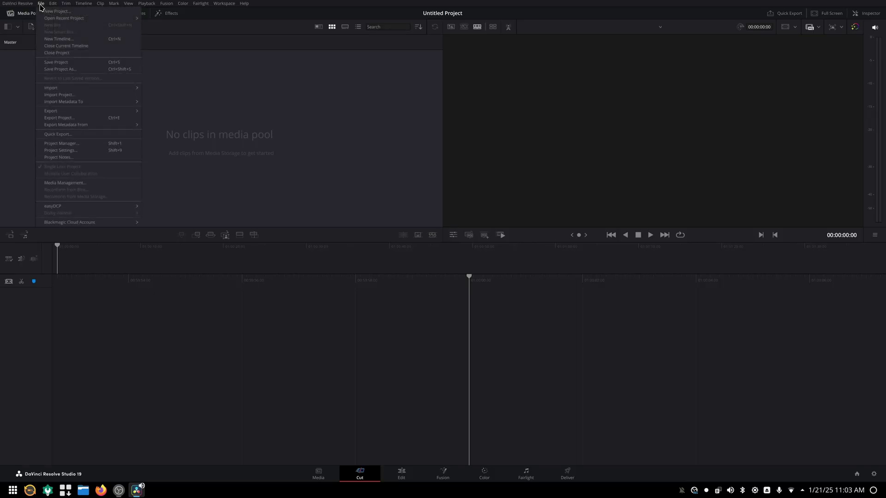
Step: Save Project Settings with a 3840 x 2160 Ultra HD timeline at 60 fps
{"action": "left_click", "coordinate": [76, 154]}
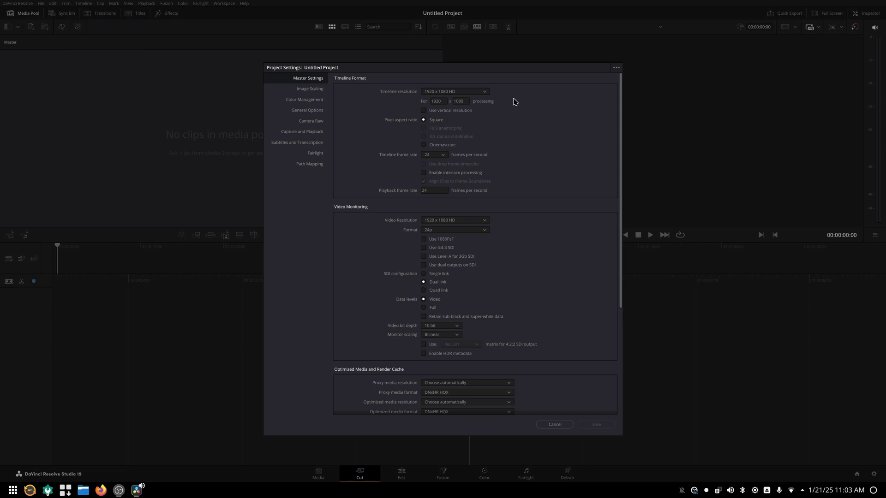
{"action": "left_click", "coordinate": [484, 93]}
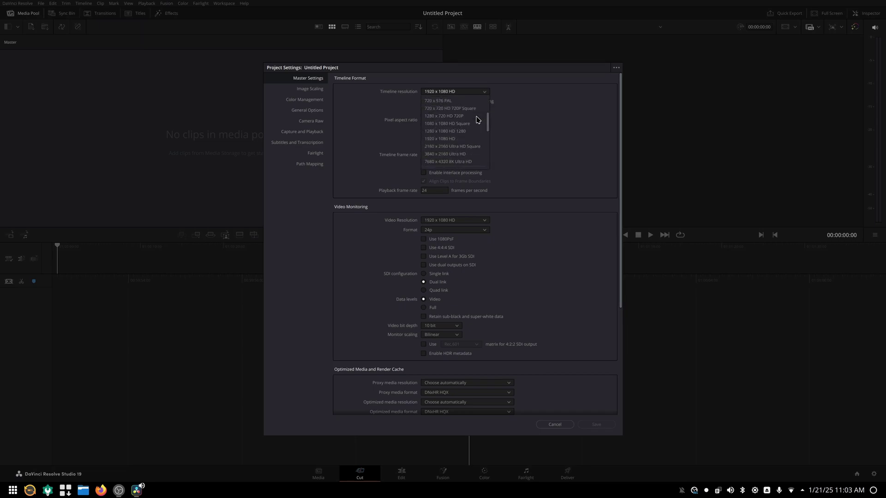
{"action": "scroll", "coordinate": [466, 138], "scroll_direction": "down", "scroll_amount": 1}
{"action": "left_click", "coordinate": [456, 155]}
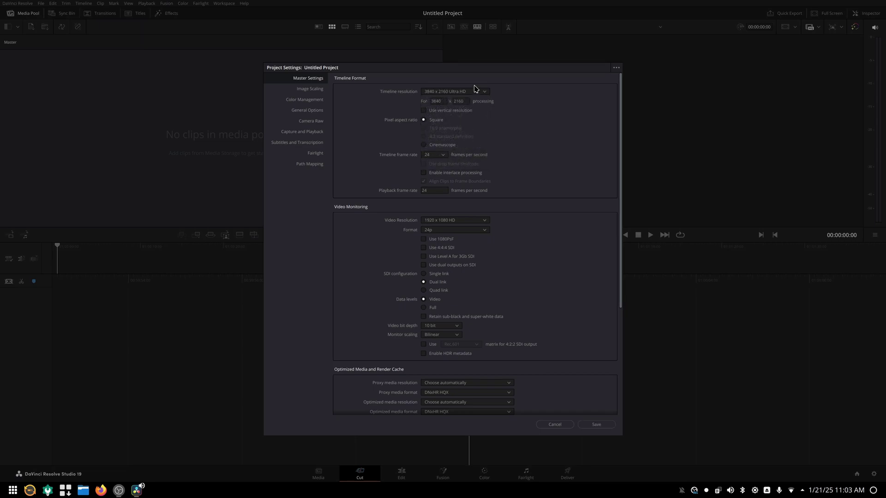
{"action": "left_click", "coordinate": [445, 156]}
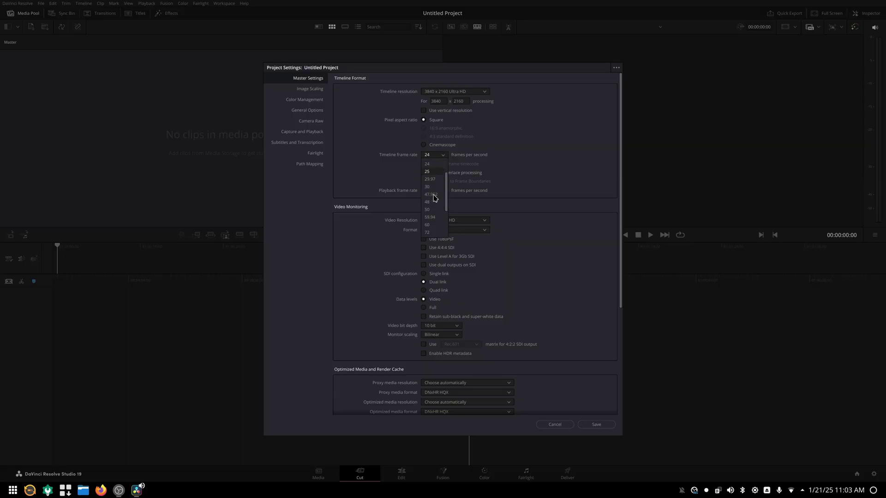
{"action": "left_click", "coordinate": [427, 225]}
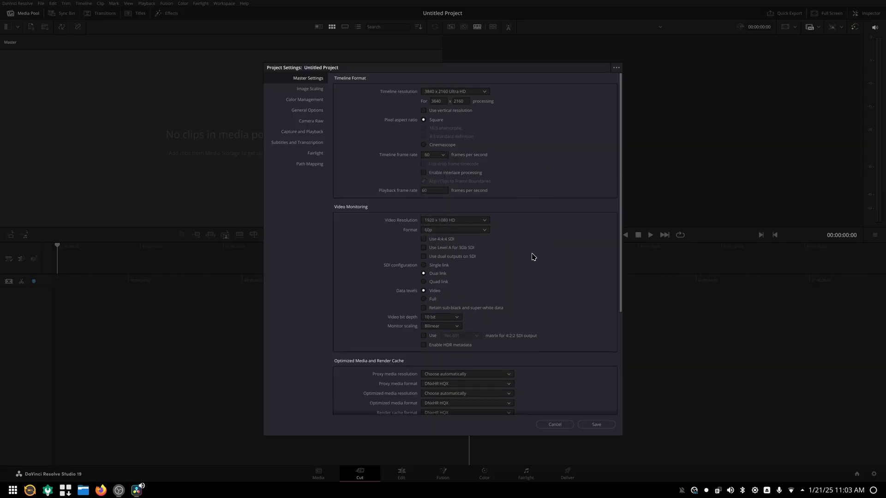
{"action": "left_click", "coordinate": [313, 101]}
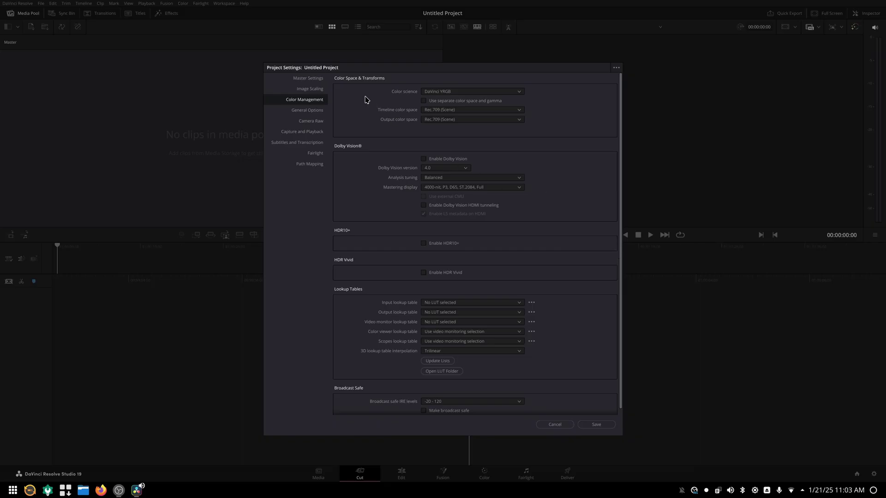
{"action": "left_click", "coordinate": [308, 78]}
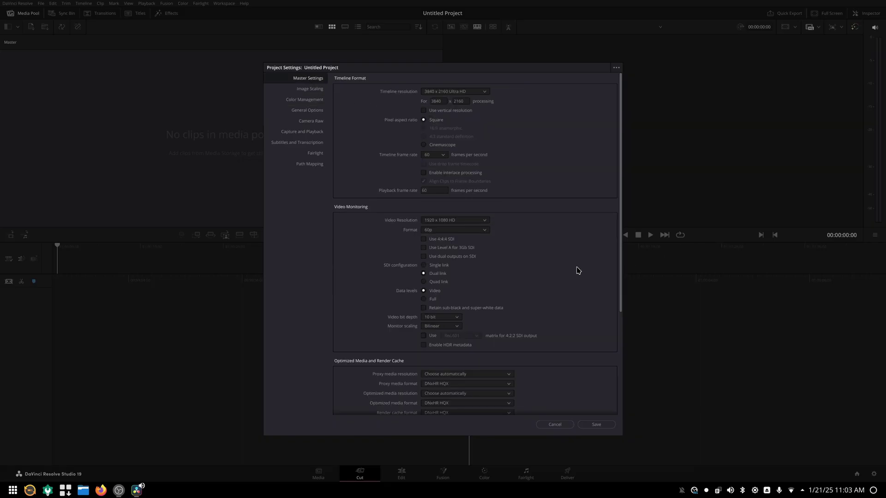
{"action": "left_click", "coordinate": [596, 424]}
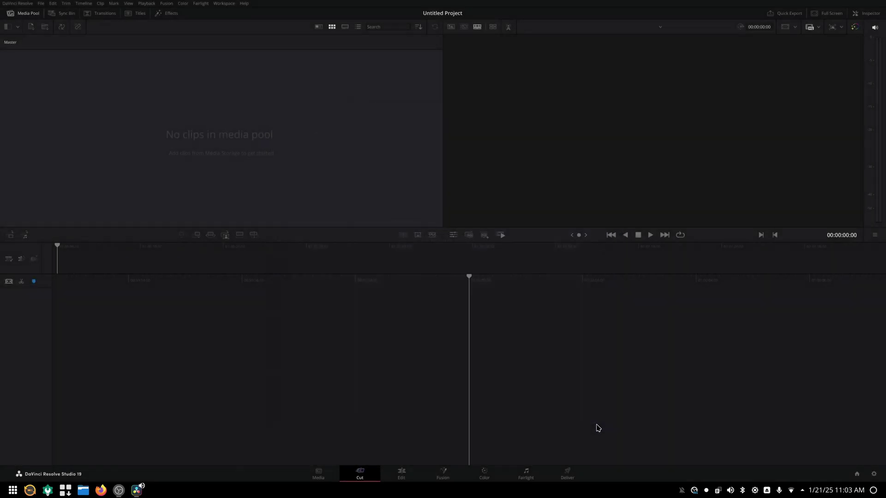
{"action": "left_click", "coordinate": [317, 474]}
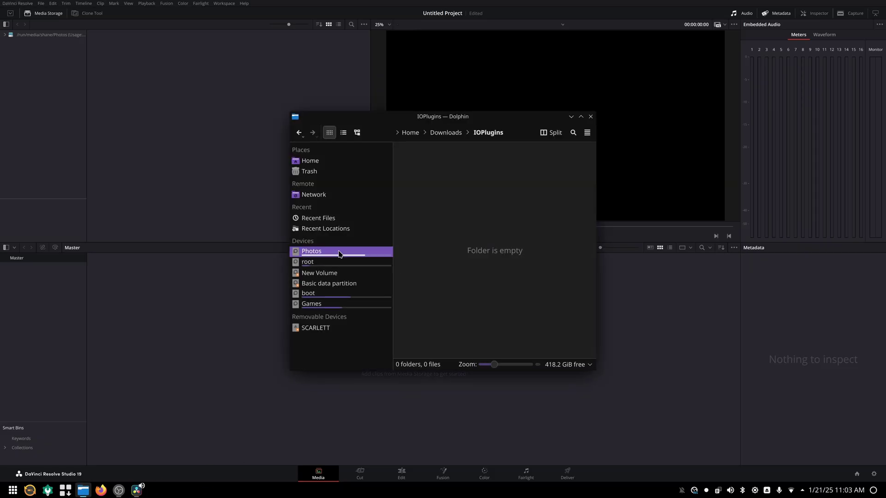
{"action": "left_click", "coordinate": [340, 254]}
{"action": "scroll", "coordinate": [505, 258], "scroll_direction": "down", "scroll_amount": 5}
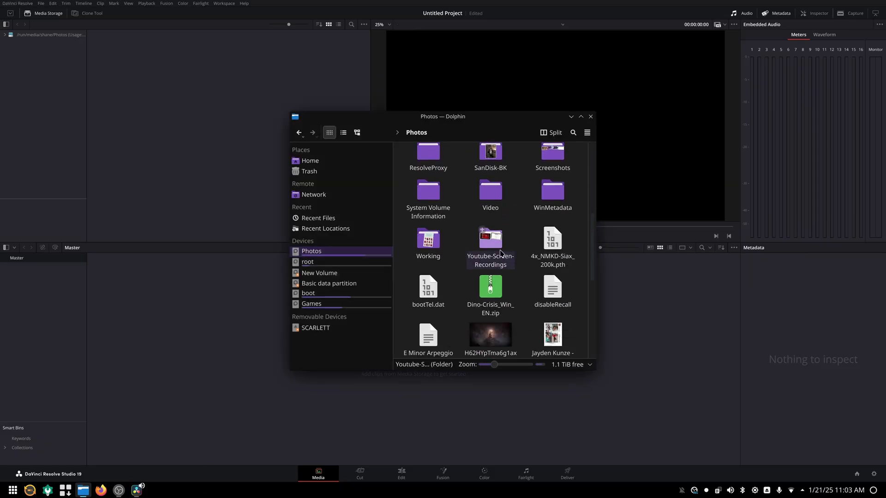
{"action": "double_click", "coordinate": [506, 259]}
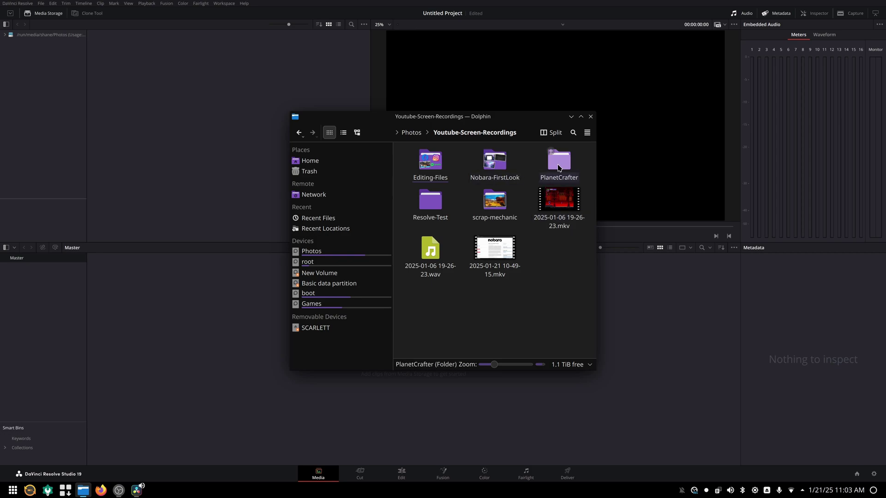
{"action": "double_click", "coordinate": [495, 203]}
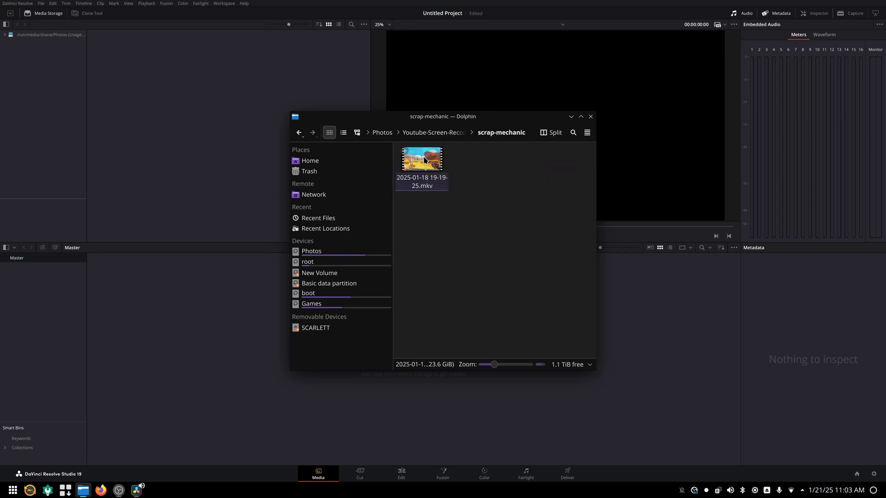
{"action": "left_click_drag", "start_coordinate": [510, 119], "coordinate": [639, 37]}
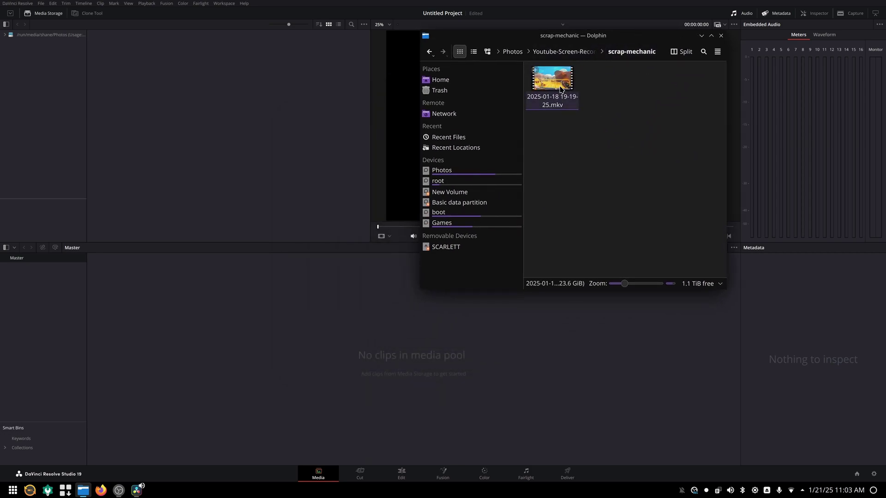
{"action": "left_click_drag", "start_coordinate": [553, 81], "coordinate": [273, 327]}
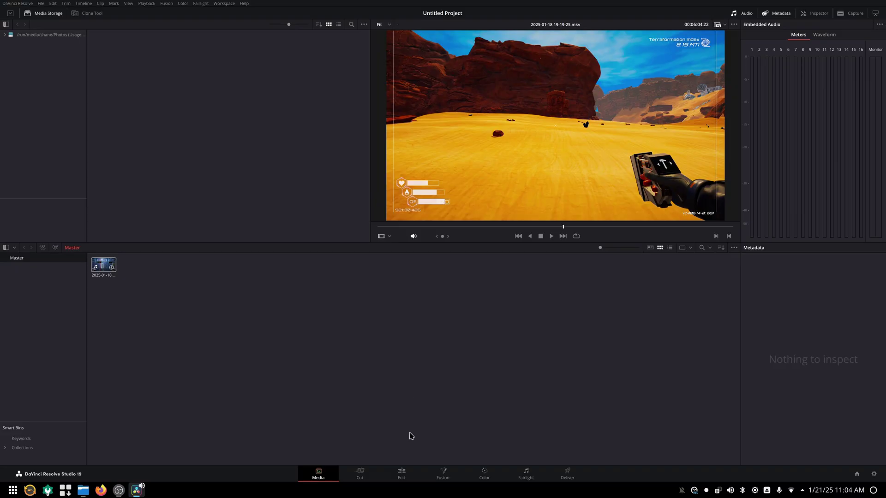
{"action": "left_click", "coordinate": [401, 473]}
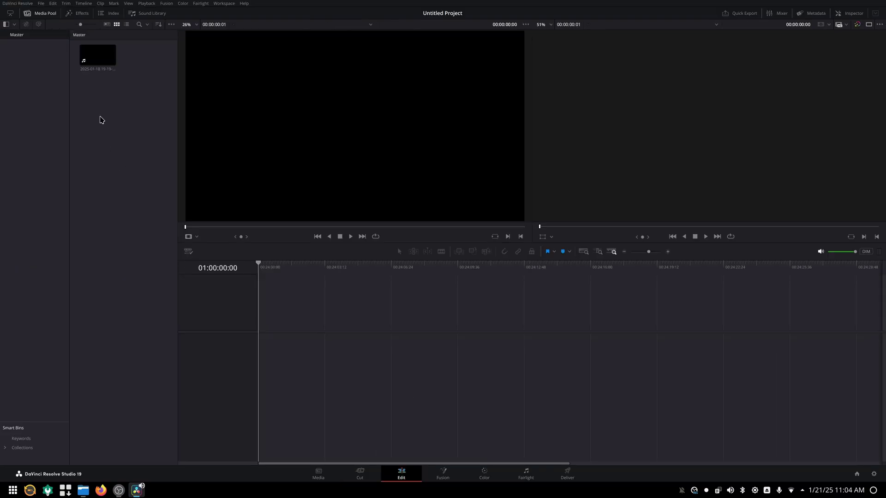
{"action": "left_click_drag", "start_coordinate": [101, 63], "coordinate": [443, 362]}
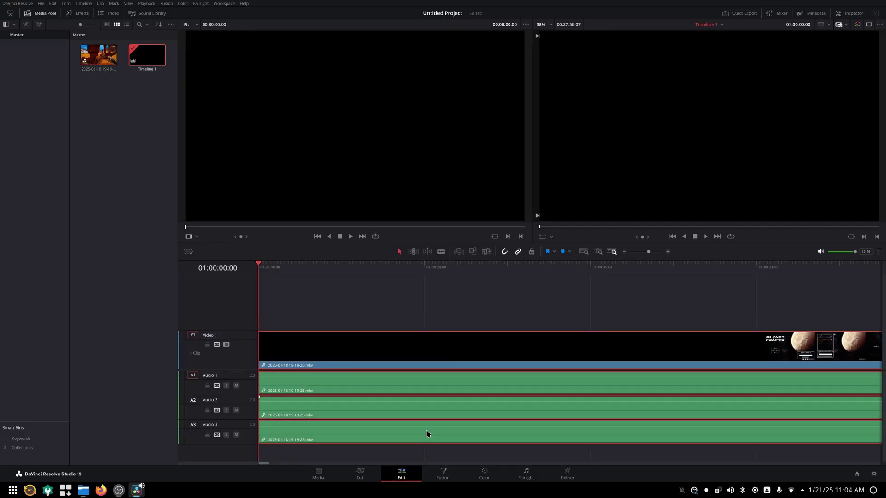
{"action": "left_click_drag", "start_coordinate": [265, 466], "coordinate": [275, 467]}
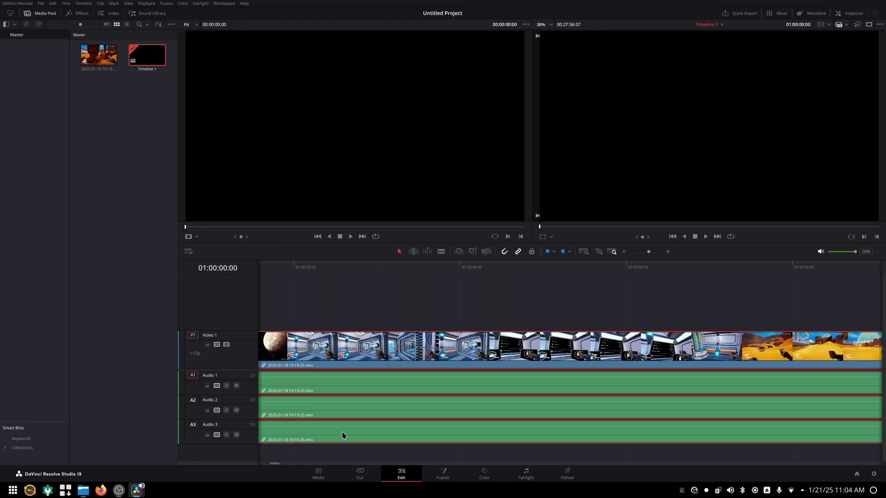
{"action": "left_click", "coordinate": [311, 266]}
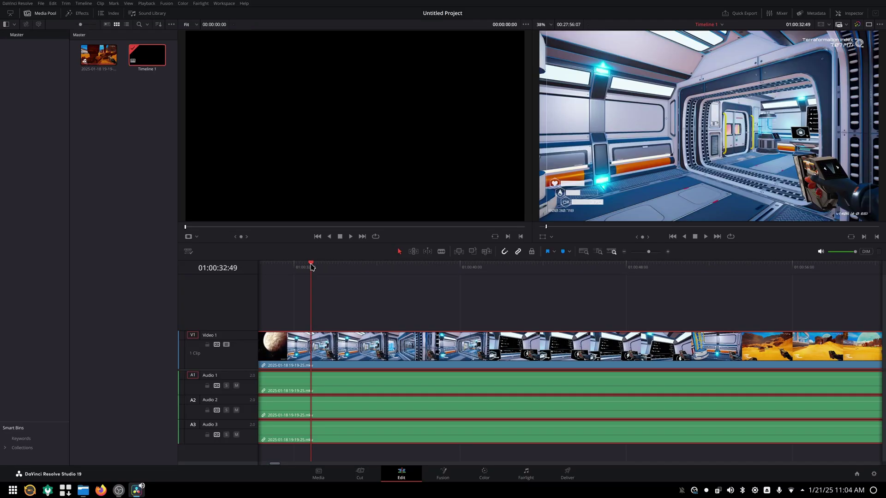
{"action": "key", "text": "Home"}
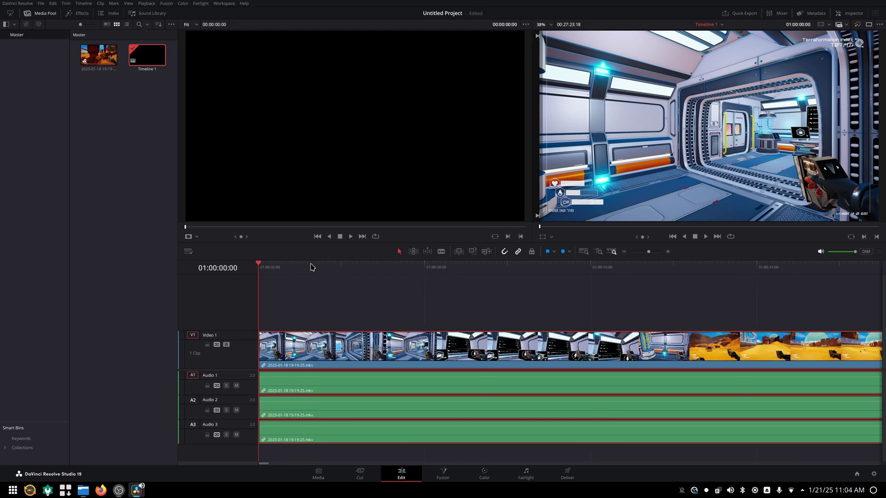
Step: Unlink the video from its audio and delete the Audio 1 clip from track A1
{"action": "right_click", "coordinate": [391, 355]}
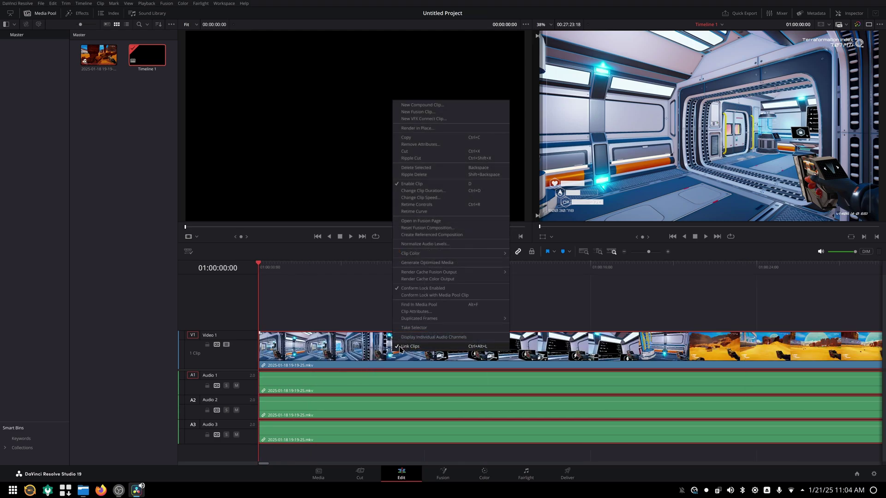
{"action": "left_click", "coordinate": [400, 345]}
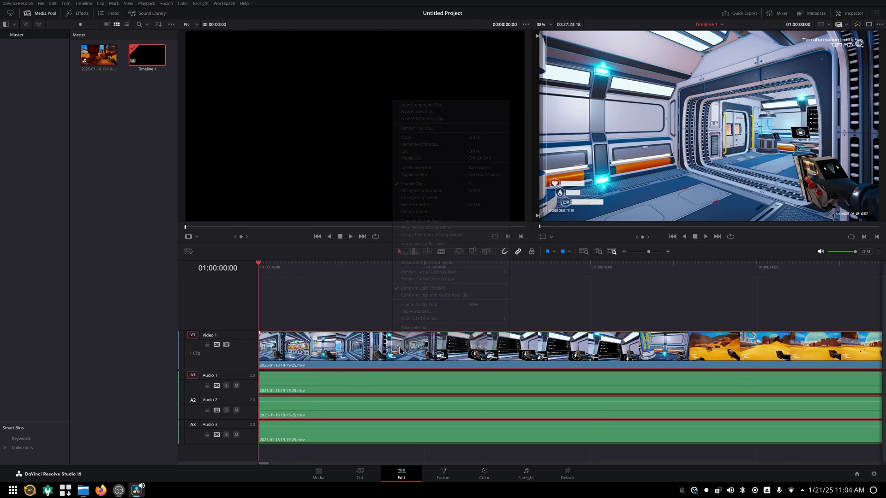
{"action": "left_click", "coordinate": [414, 392]}
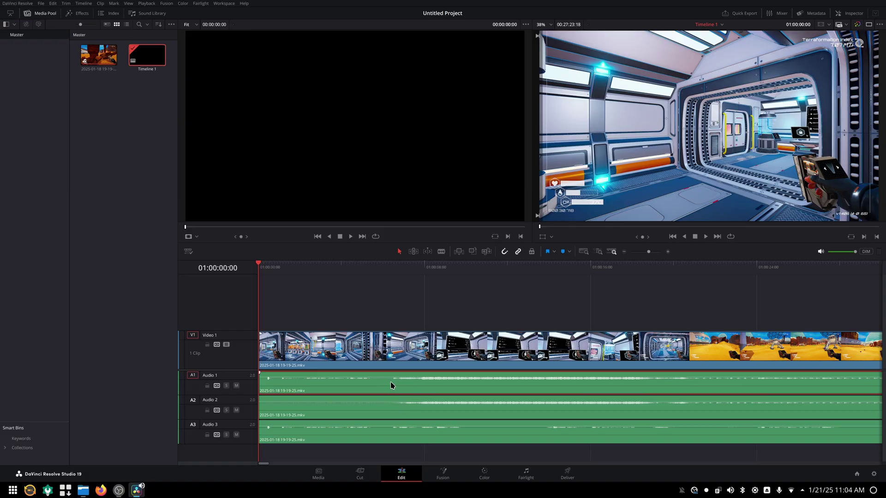
{"action": "key", "text": "Delete"}
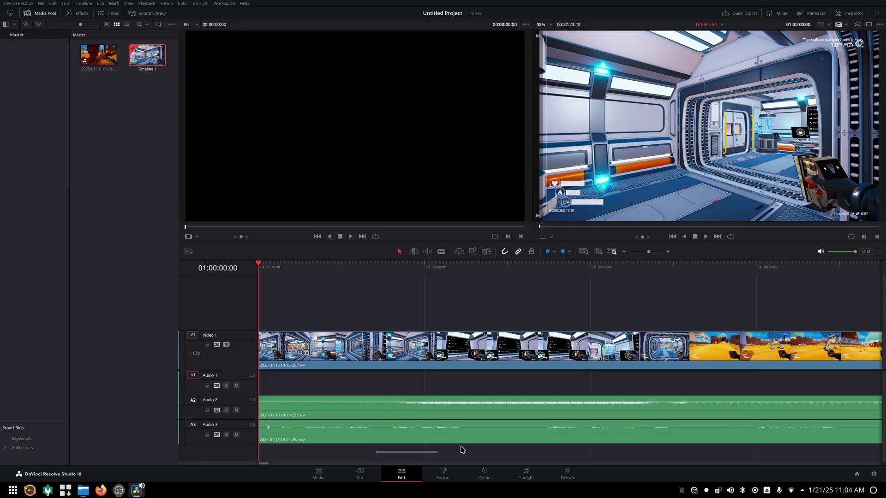
Step: Relink the video with the remaining Audio 2 and Audio 3 clips
{"action": "left_click_drag", "start_coordinate": [465, 444], "coordinate": [376, 336]}
{"action": "right_click", "coordinate": [453, 365]}
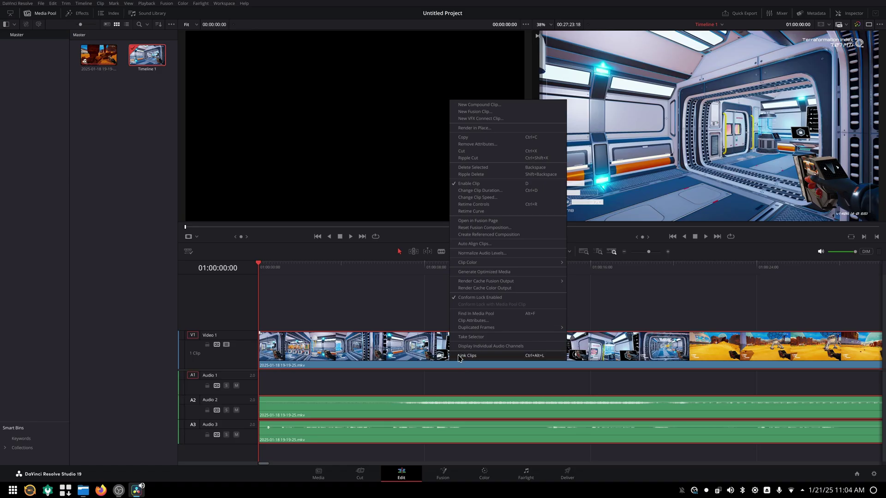
{"action": "left_click", "coordinate": [459, 356]}
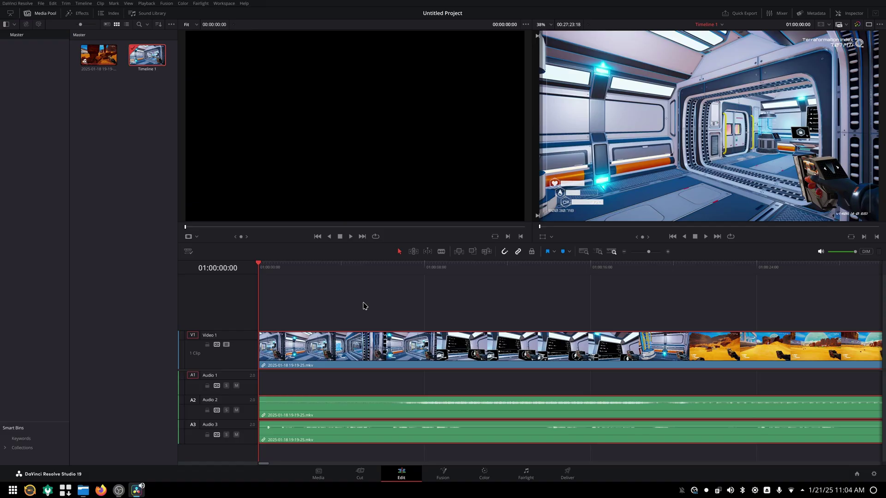
Step: Play the timeline, speed it up to 4x then 8x, stop playback and quit Resolve with Ctrl+Q
{"action": "key", "text": "space"}
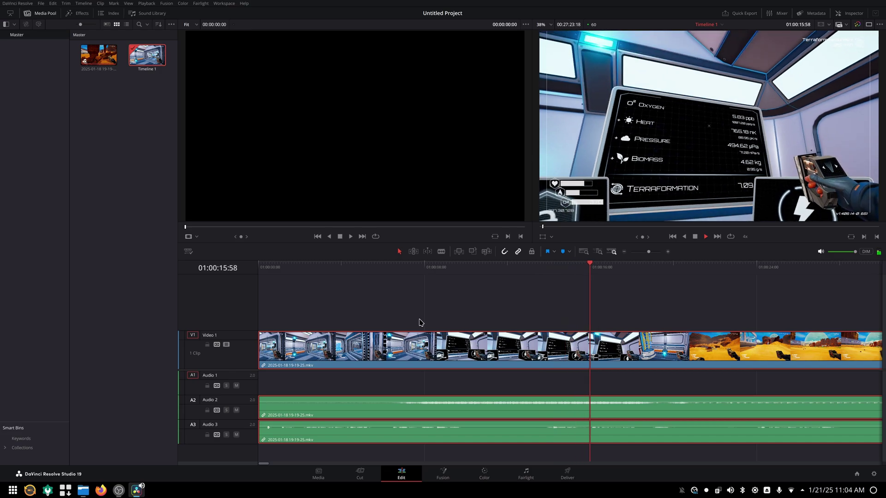
{"action": "key", "text": "l"}
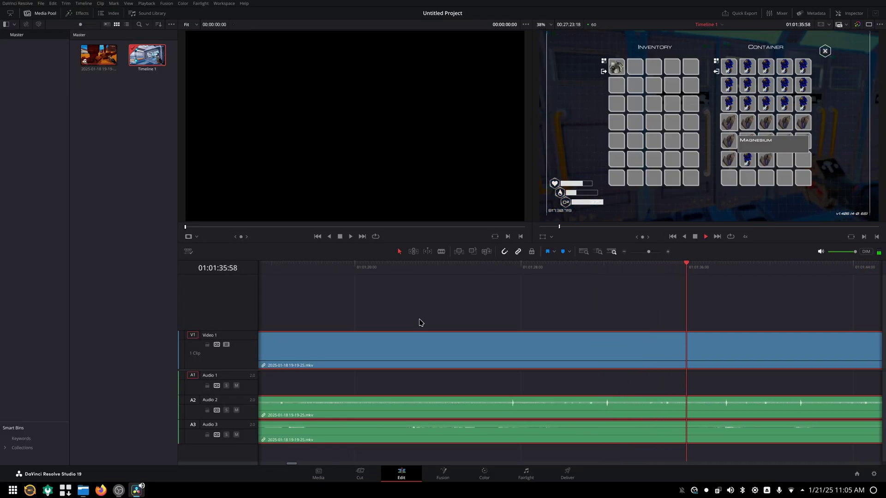
{"action": "key", "text": "l"}
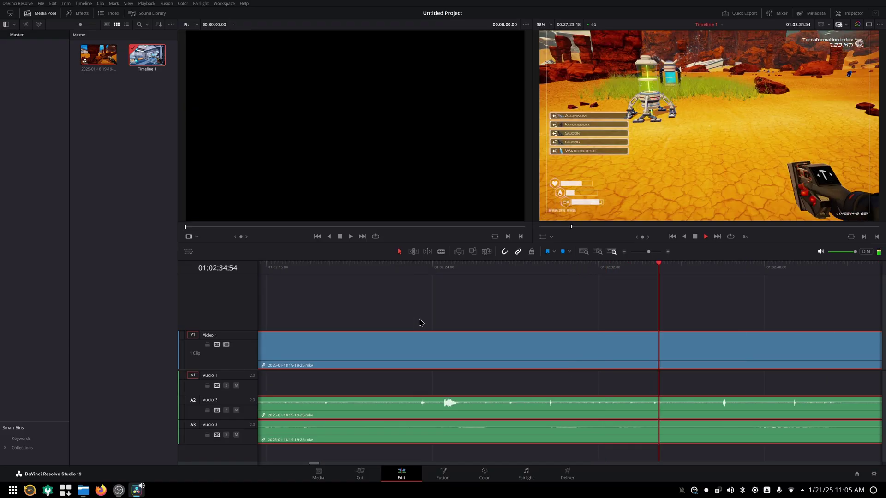
{"action": "key", "text": "space"}
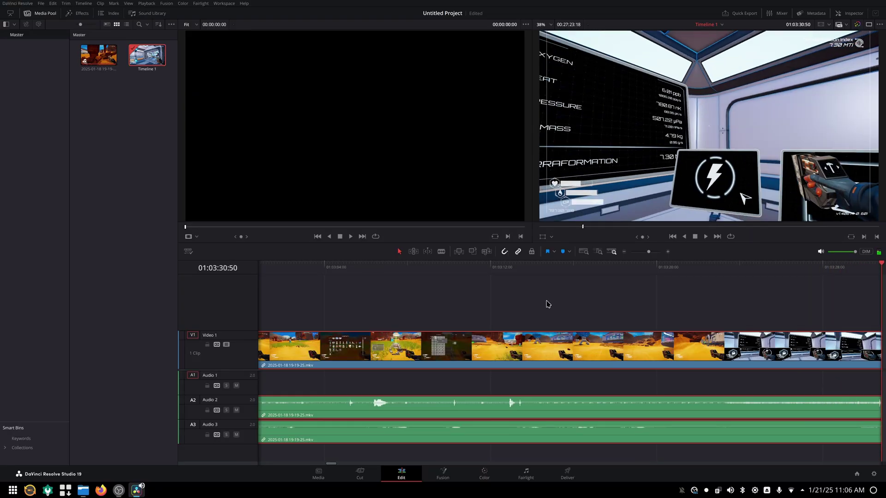
{"action": "key", "text": "ctrl+q"}
{"action": "key", "text": "Return"}
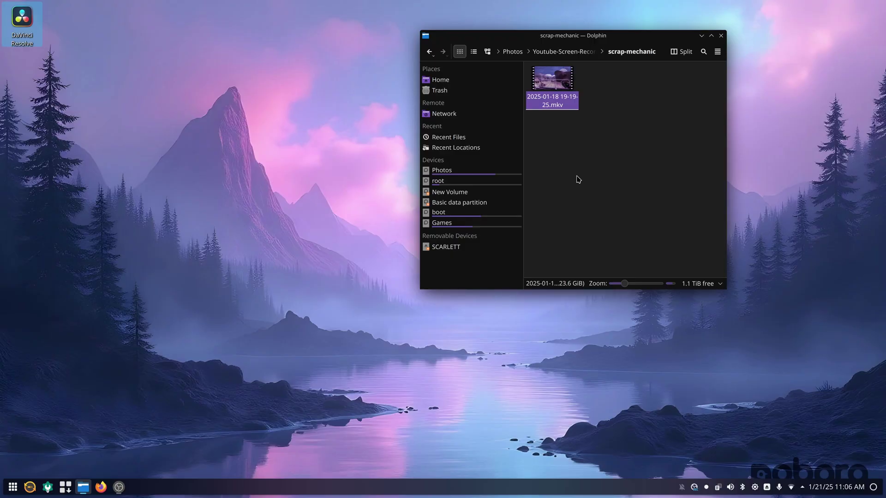
{"action": "left_click", "coordinate": [576, 52]}
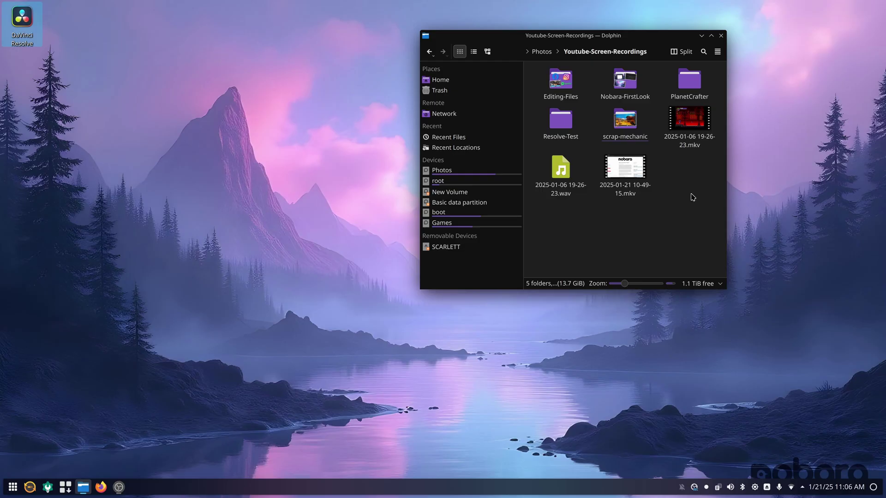
{"action": "double_click", "coordinate": [692, 125]}
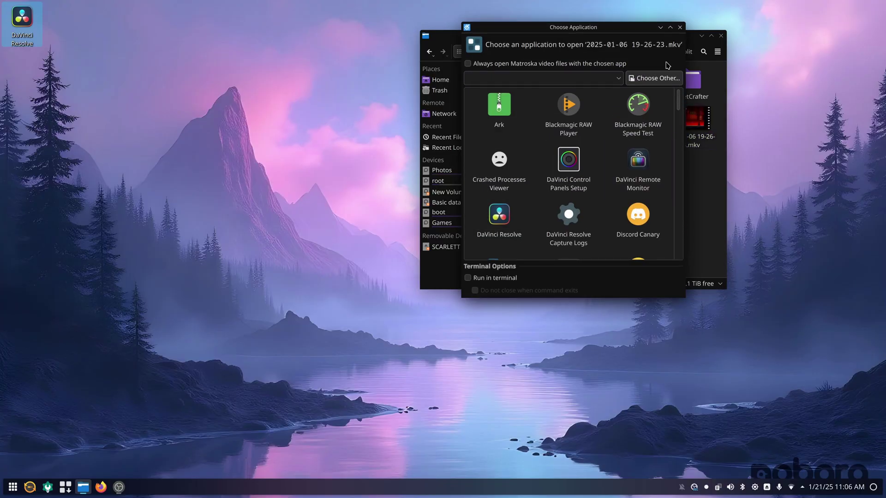
Step: Browse the Choose Application list, then dismiss it without picking an application
{"action": "scroll", "coordinate": [598, 183], "scroll_direction": "down", "scroll_amount": 2}
{"action": "scroll", "coordinate": [598, 183], "scroll_direction": "down", "scroll_amount": 4}
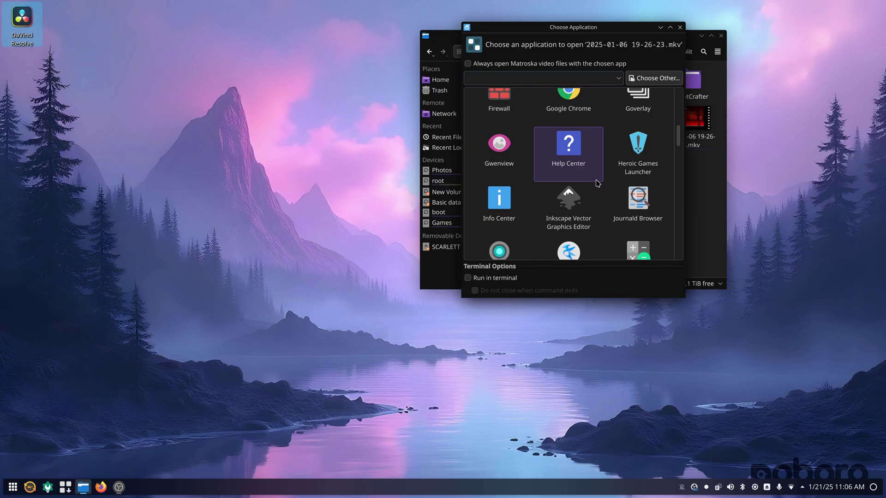
{"action": "scroll", "coordinate": [597, 183], "scroll_direction": "down", "scroll_amount": 2}
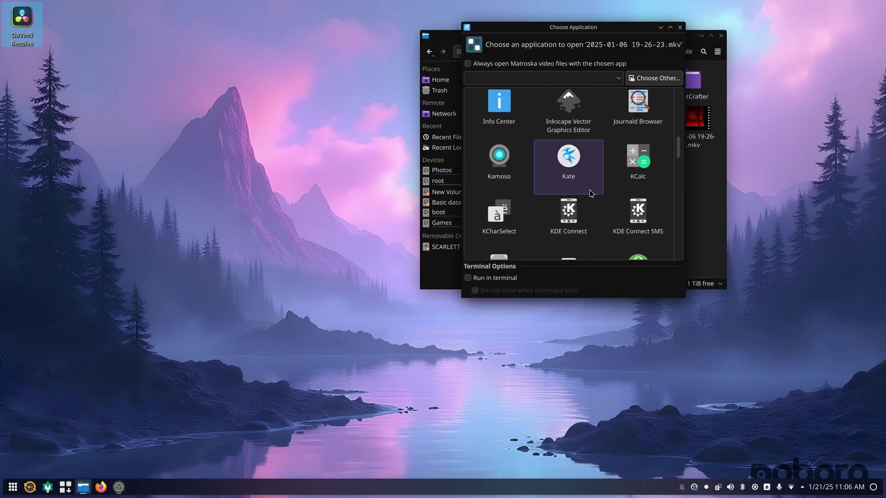
{"action": "scroll", "coordinate": [600, 205], "scroll_direction": "down", "scroll_amount": 3}
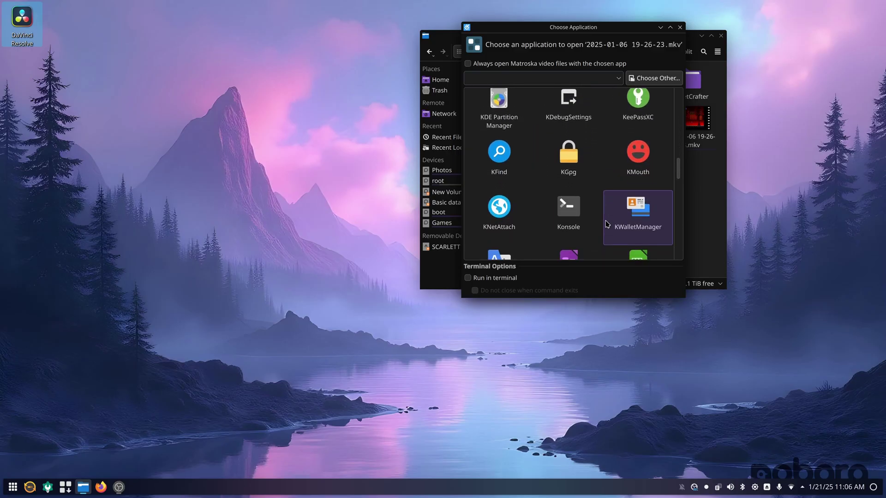
{"action": "scroll", "coordinate": [607, 225], "scroll_direction": "down", "scroll_amount": 4}
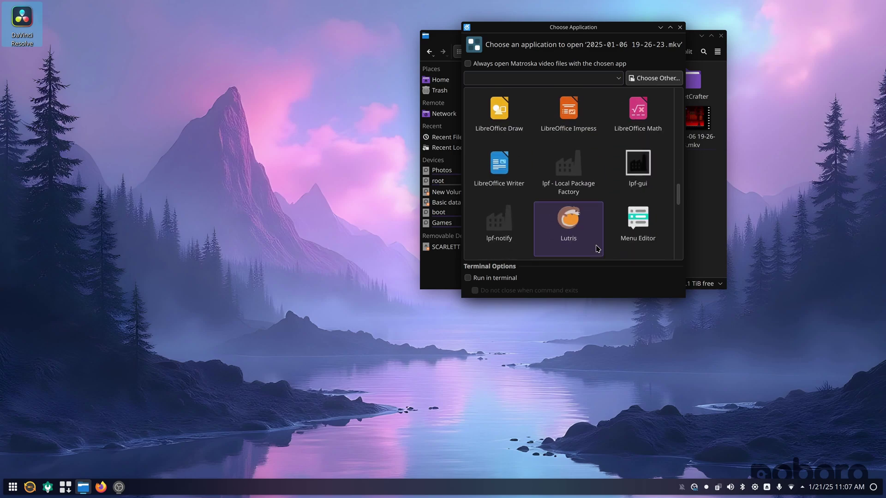
{"action": "scroll", "coordinate": [613, 245], "scroll_direction": "down", "scroll_amount": 2}
{"action": "left_click", "coordinate": [679, 27]}
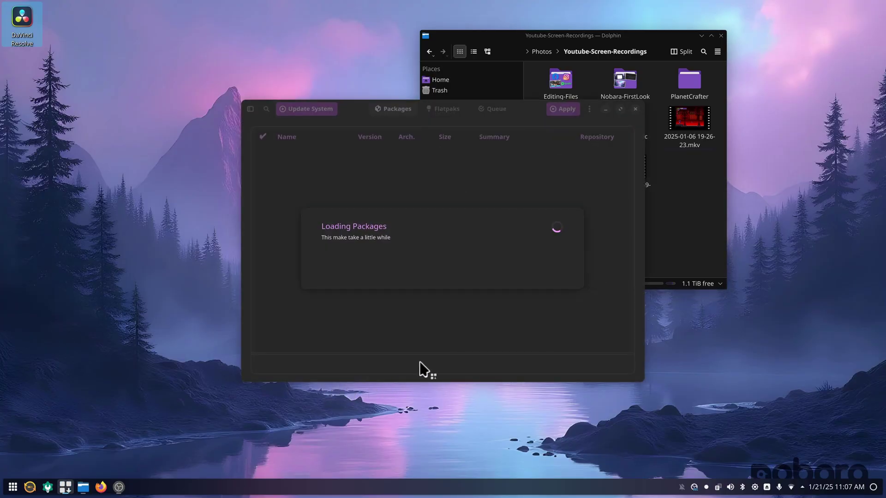
Step: Search for haruna, mark it for installation, apply and confirm, and authorise with the account password
{"action": "left_click", "coordinate": [266, 110]}
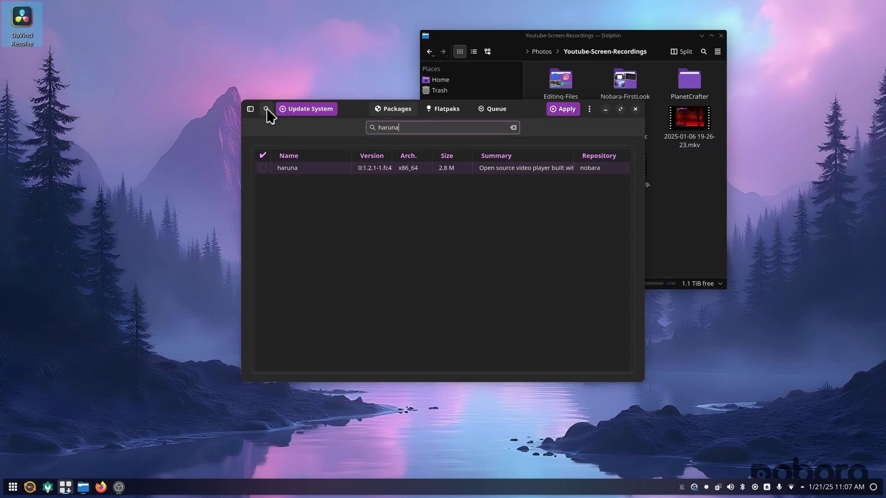
{"action": "left_click", "coordinate": [263, 169]}
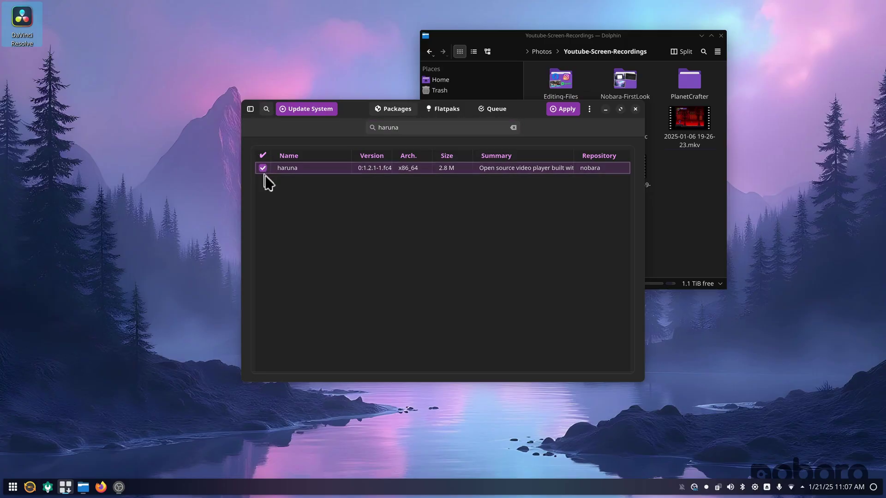
{"action": "left_click", "coordinate": [564, 116]}
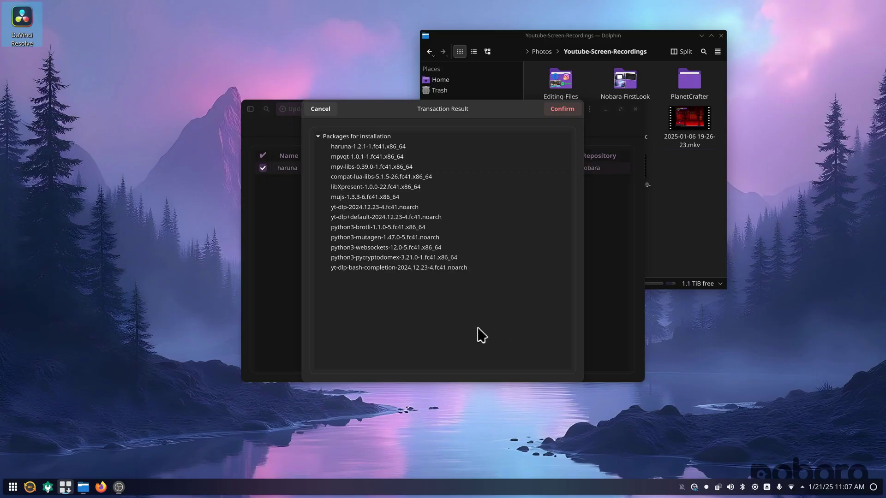
{"action": "left_click", "coordinate": [560, 111]}
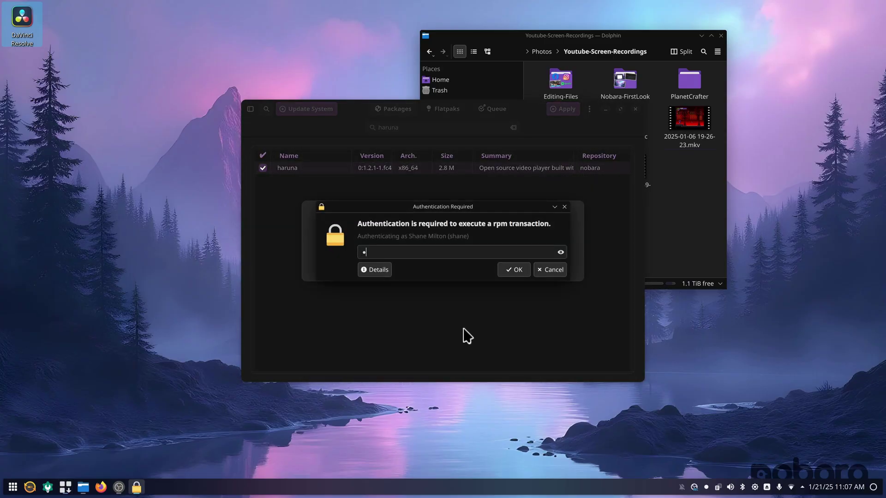
{"action": "key", "text": "Return"}
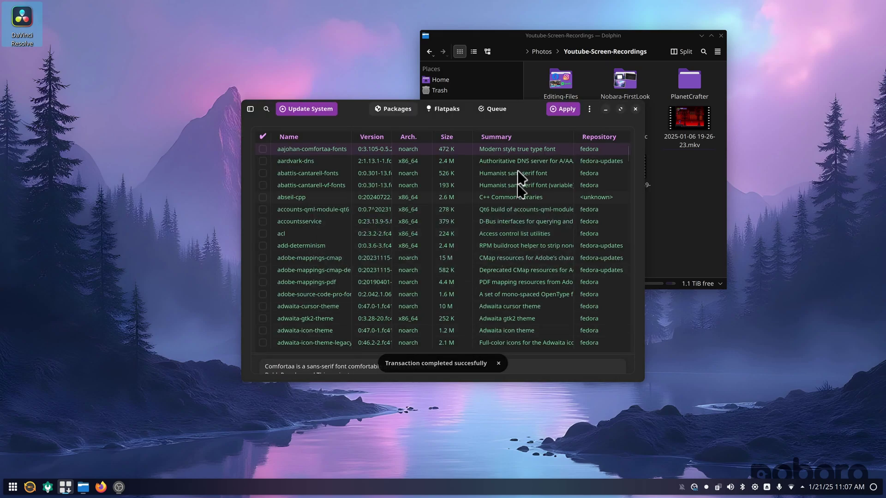
{"action": "left_click", "coordinate": [636, 110]}
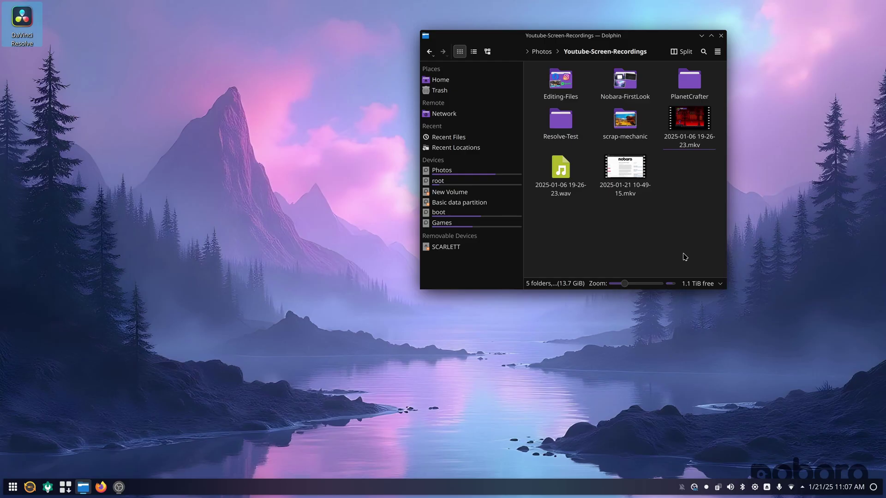
{"action": "right_click", "coordinate": [693, 124]}
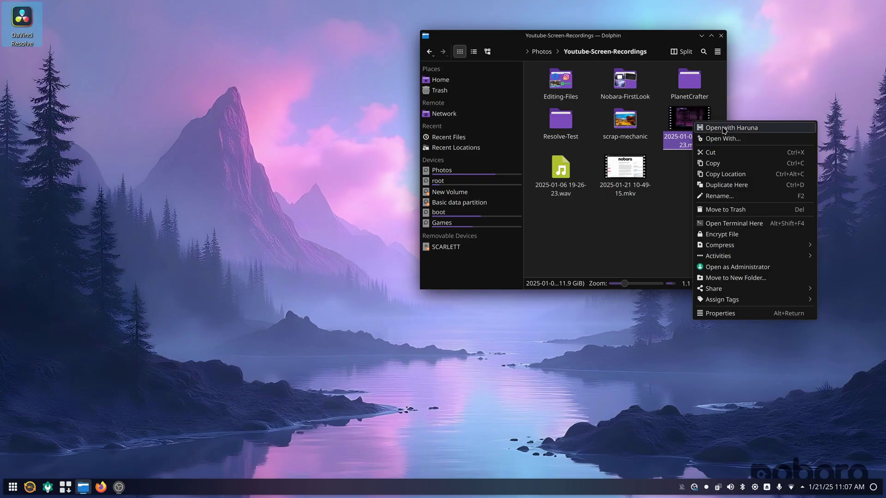
{"action": "left_click", "coordinate": [723, 127]}
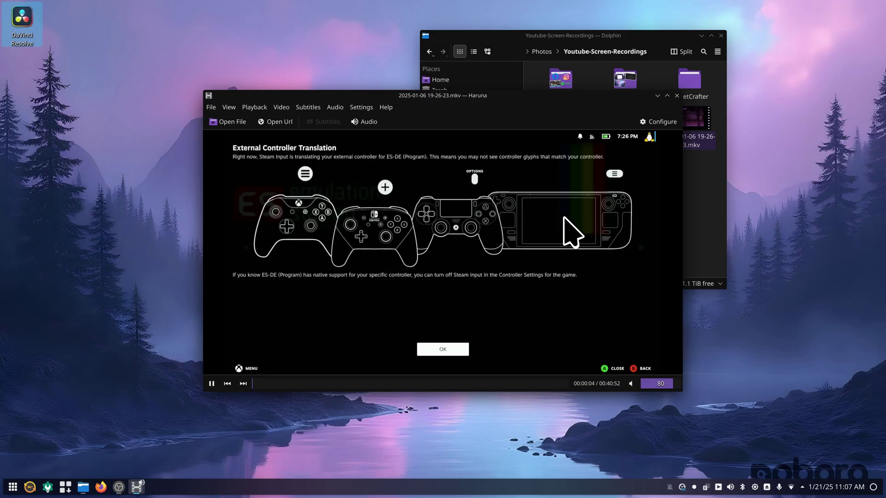
Step: Seek through the recording to about 1:56, 9:19, 8:05 and 13:07
{"action": "left_click", "coordinate": [266, 383]}
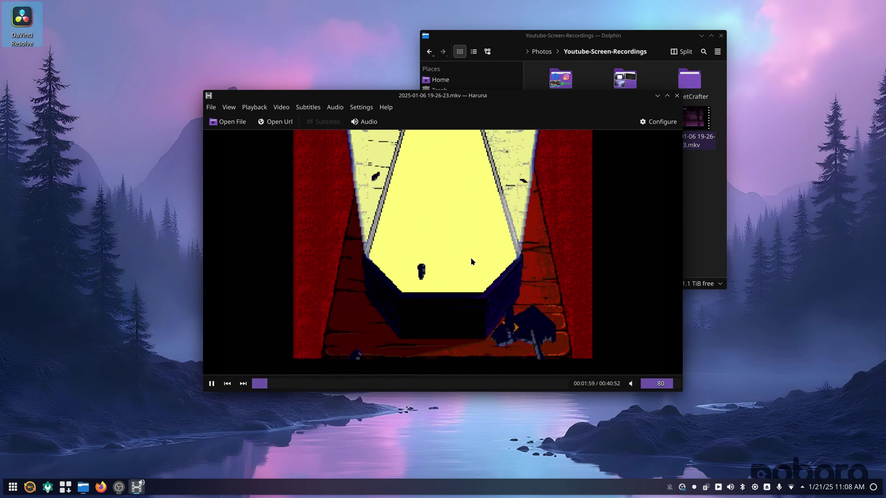
{"action": "left_click_drag", "start_coordinate": [286, 389], "coordinate": [325, 389]}
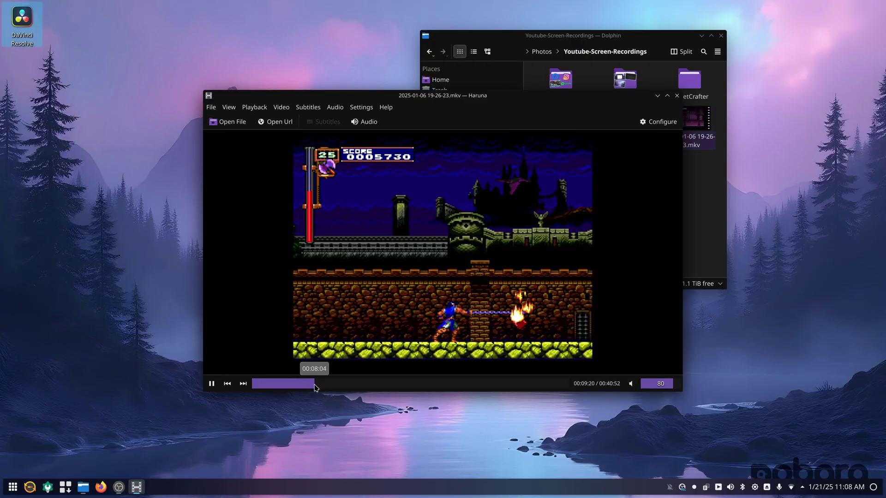
{"action": "left_click", "coordinate": [315, 389]}
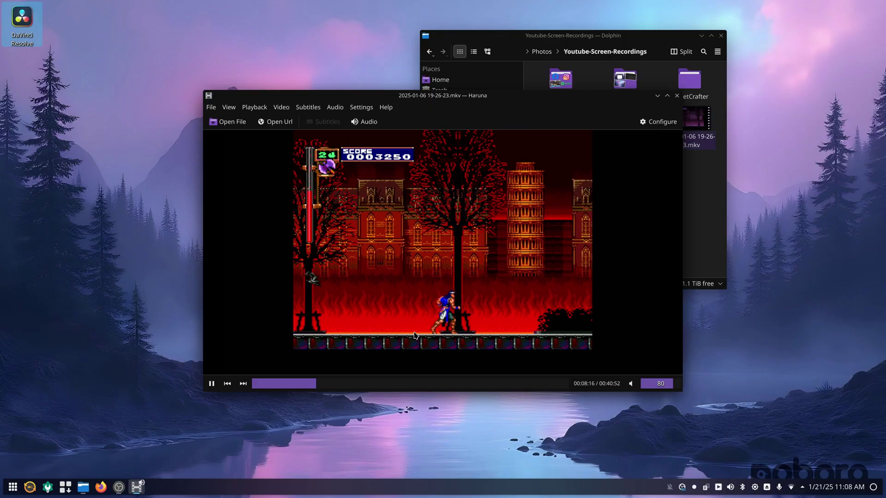
{"action": "left_click", "coordinate": [353, 384]}
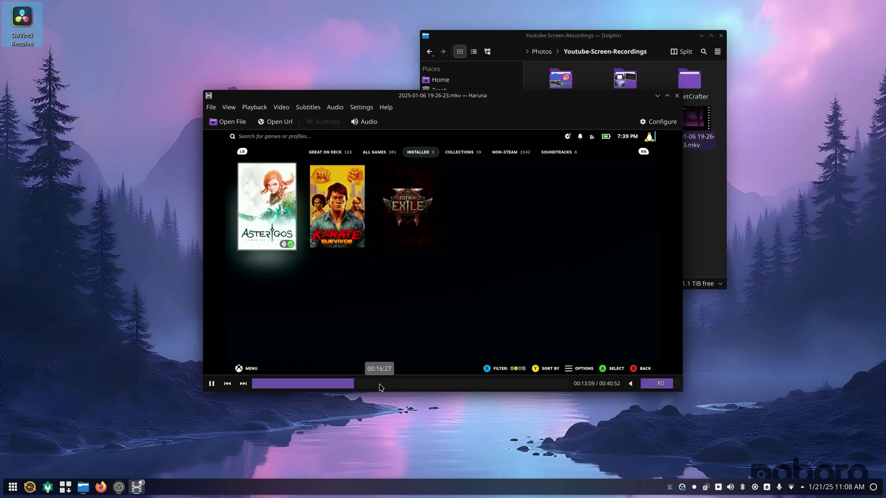
Step: Jump on to 16:21, 21:37 and about 25:03, watch fullscreen, then close Haruna
{"action": "left_click", "coordinate": [379, 384]}
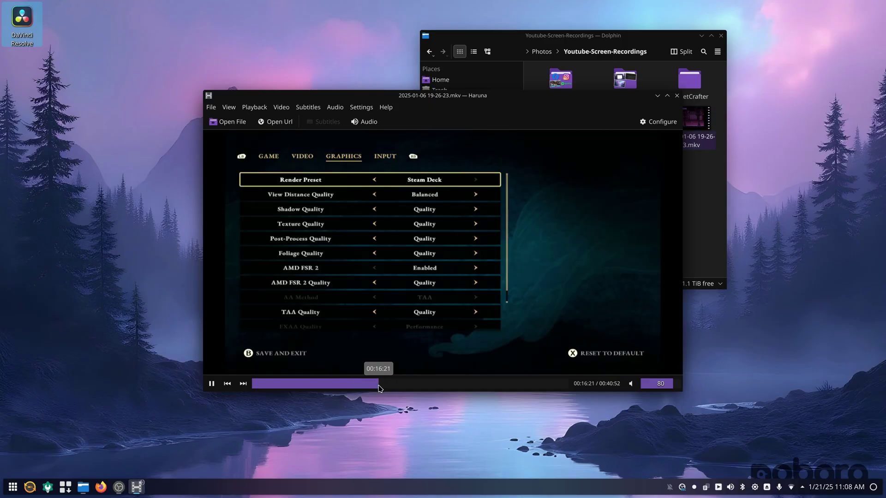
{"action": "left_click", "coordinate": [410, 387]}
{"action": "left_click", "coordinate": [419, 387]}
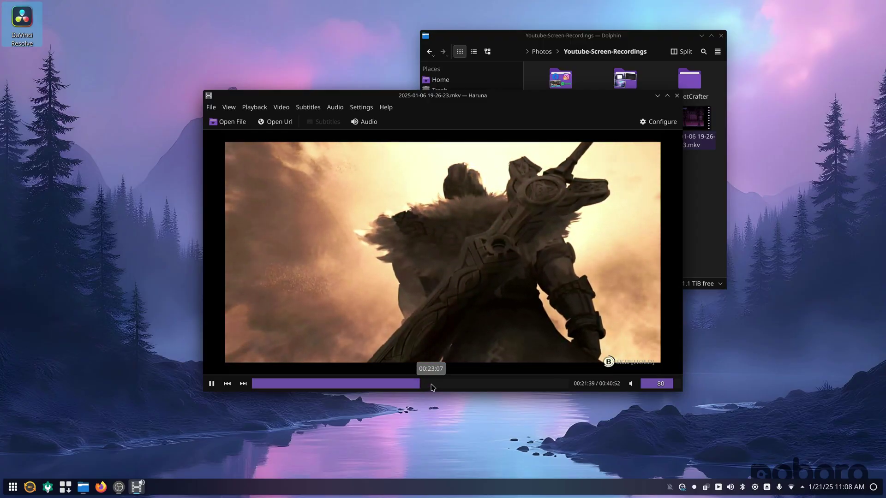
{"action": "left_click", "coordinate": [452, 386]}
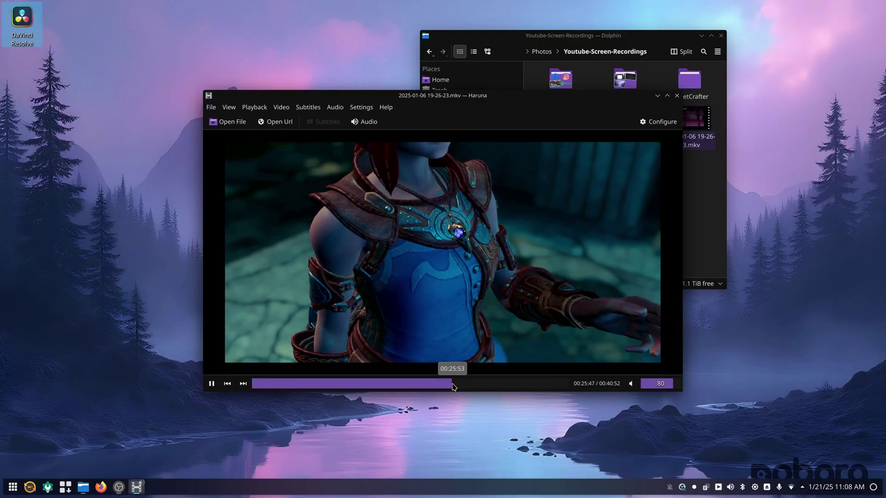
{"action": "left_click", "coordinate": [451, 387]}
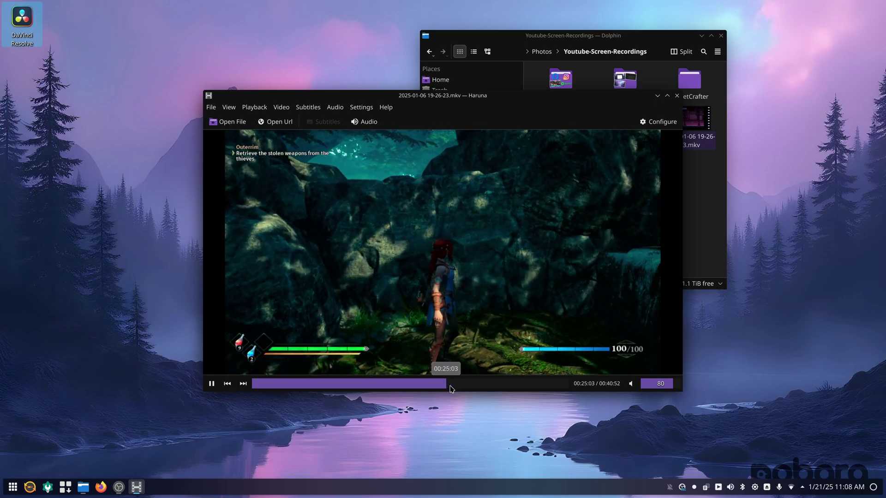
{"action": "double_click", "coordinate": [586, 316]}
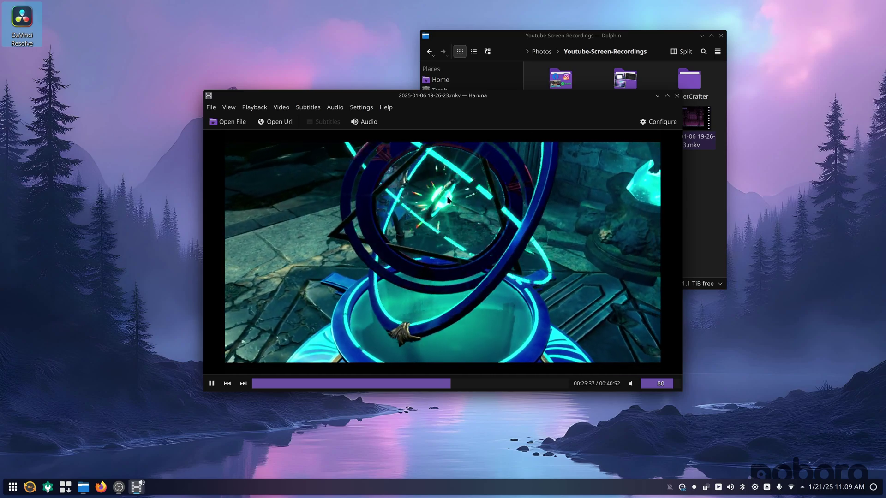
{"action": "left_click", "coordinate": [677, 96]}
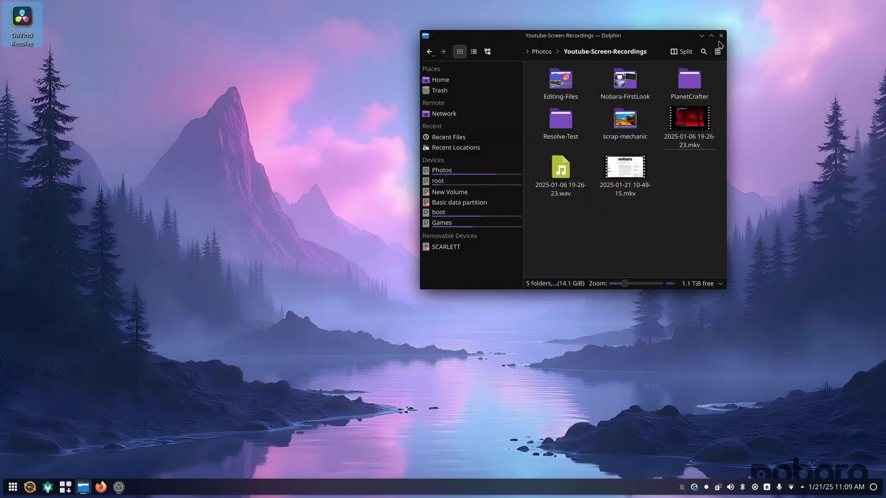
Step: Close Dolphin and clear the selection on the desktop's DaVinci Resolve shortcut
{"action": "left_click", "coordinate": [721, 35]}
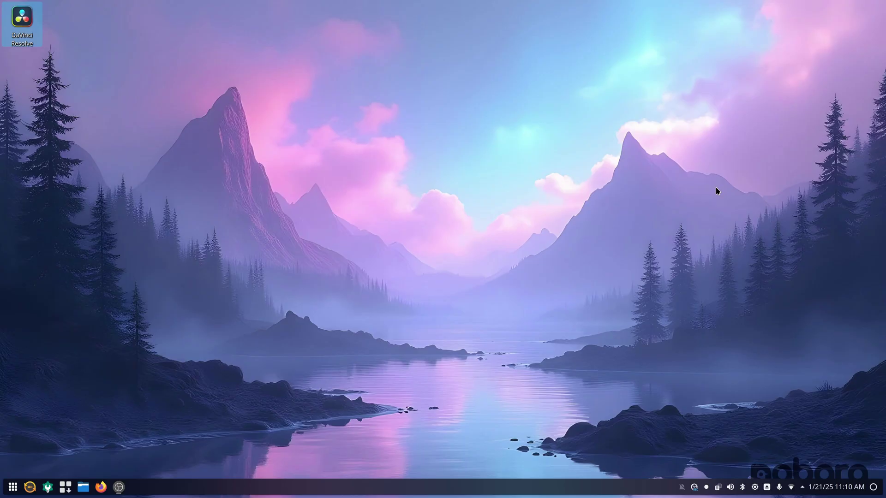
{"action": "left_click", "coordinate": [559, 297]}
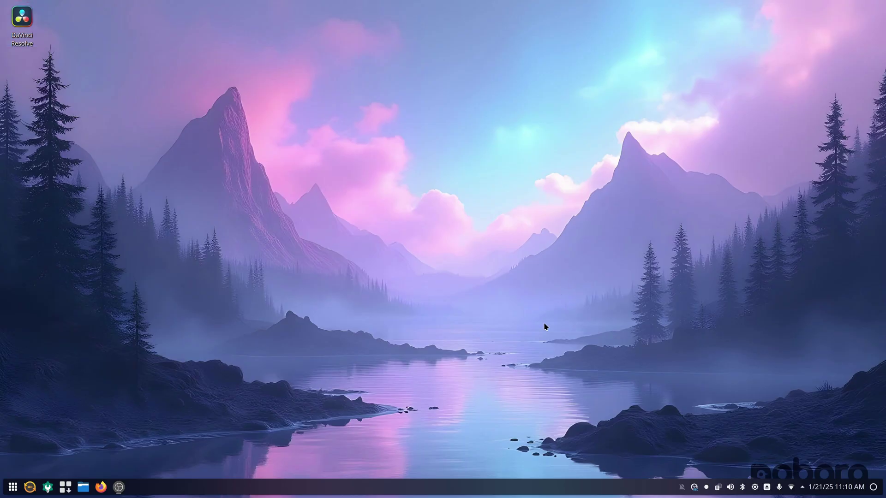